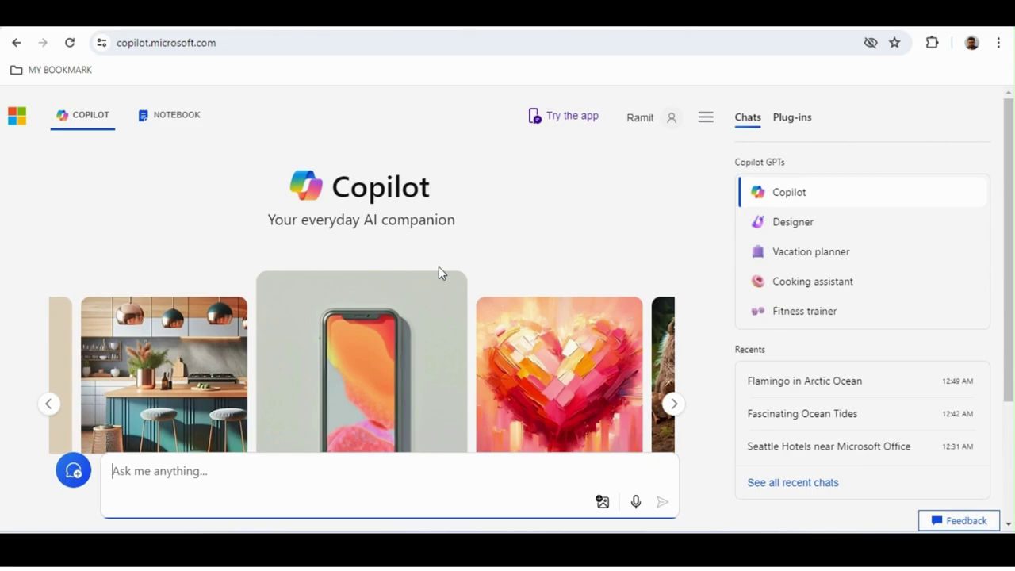
# - Search the web for "copilot" and open the Microsoft Copilot site from the results
pyautogui.click(260, 51)
pyautogui.write('copilo')
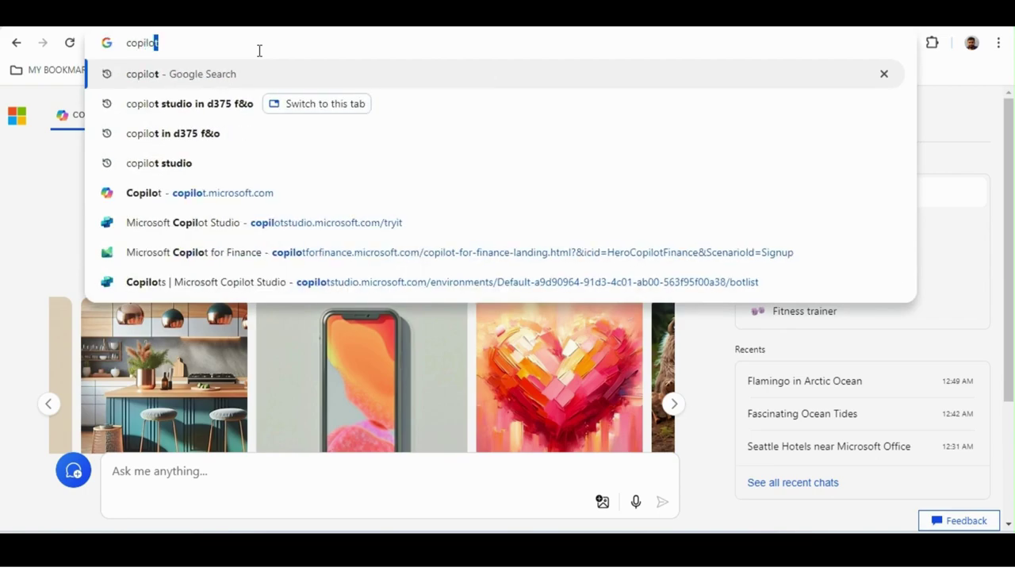
pyautogui.write('t')
pyautogui.press('Return')
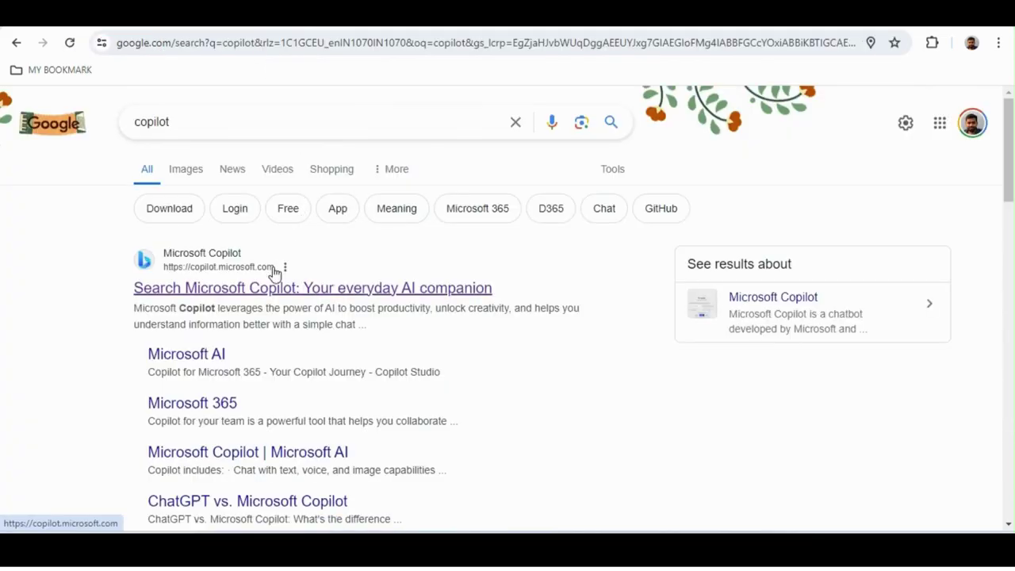
pyautogui.click(219, 293)
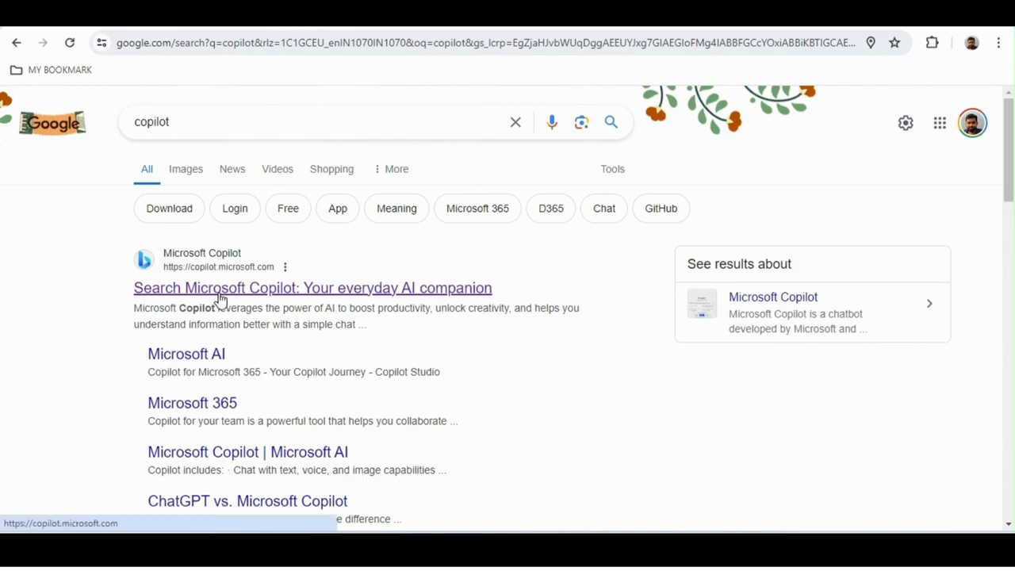
pyautogui.click(220, 299)
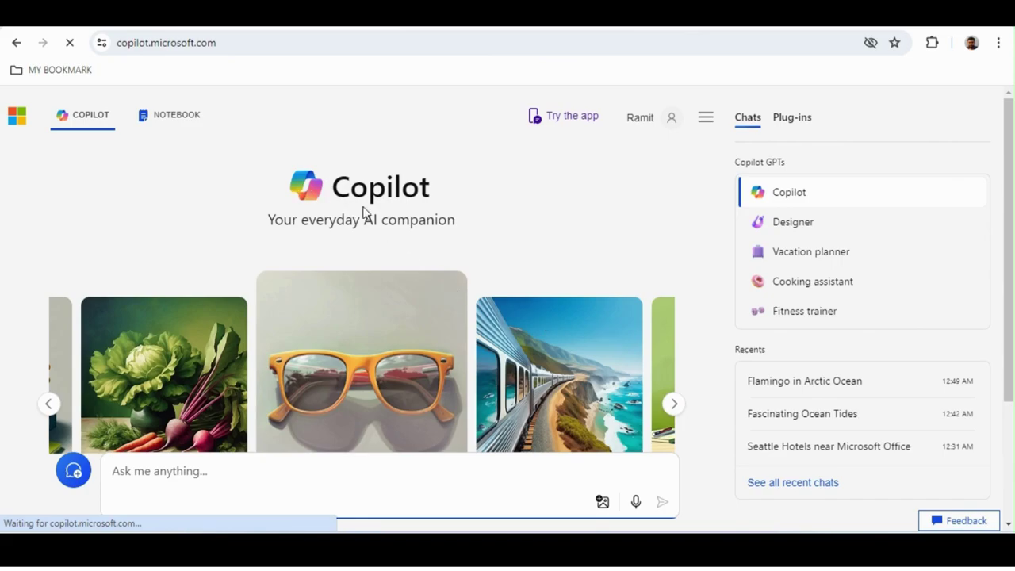
# - Check the signed-in account and start a chat from the coastal train picture among the suggested prompts
pyautogui.click(668, 128)
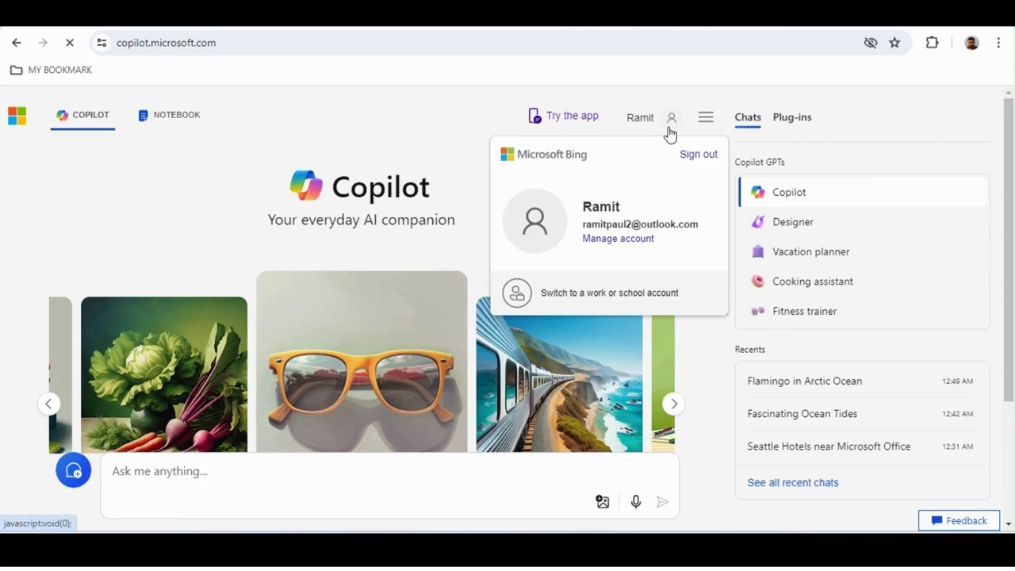
pyautogui.click(455, 151)
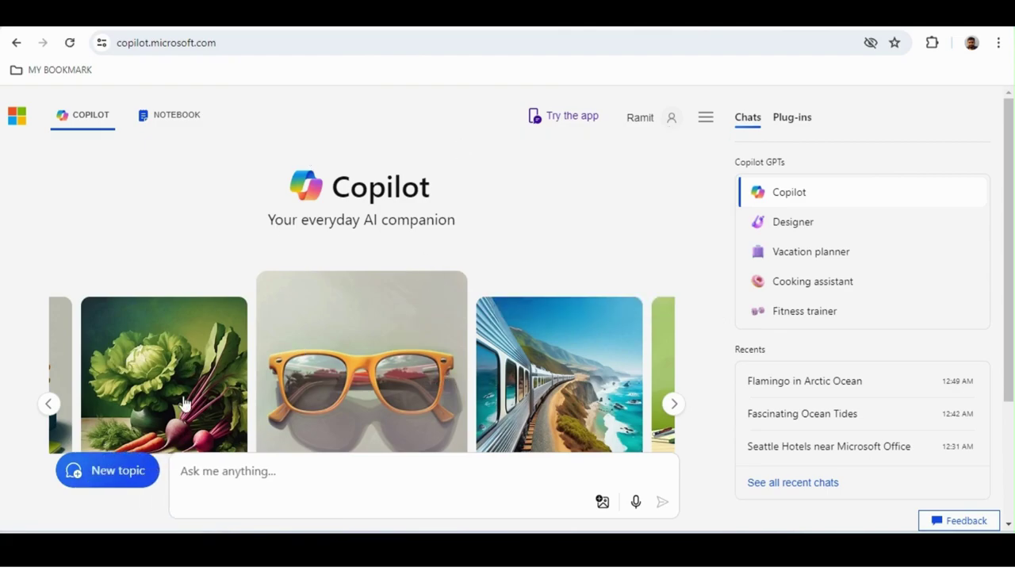
pyautogui.click(671, 406)
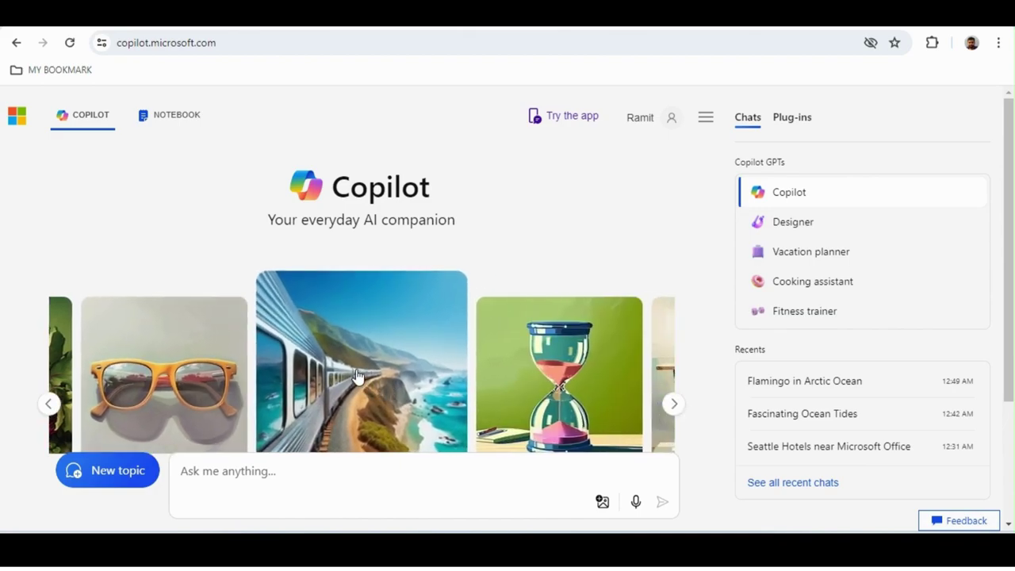
pyautogui.click(356, 369)
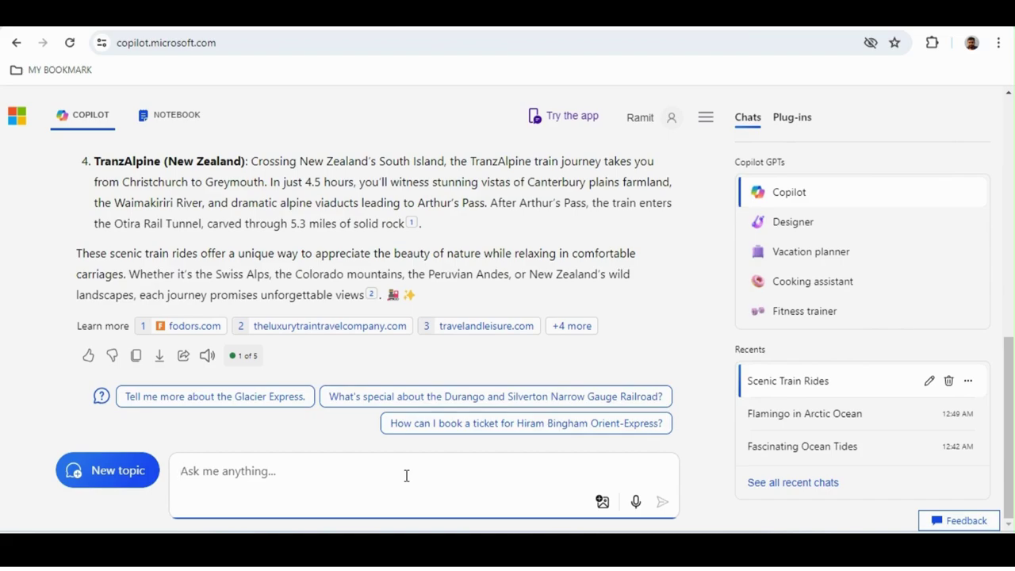
# - Ask Copilot to show some hotel details near to the Microsoft office in Seattle, building 33
pyautogui.write('S')
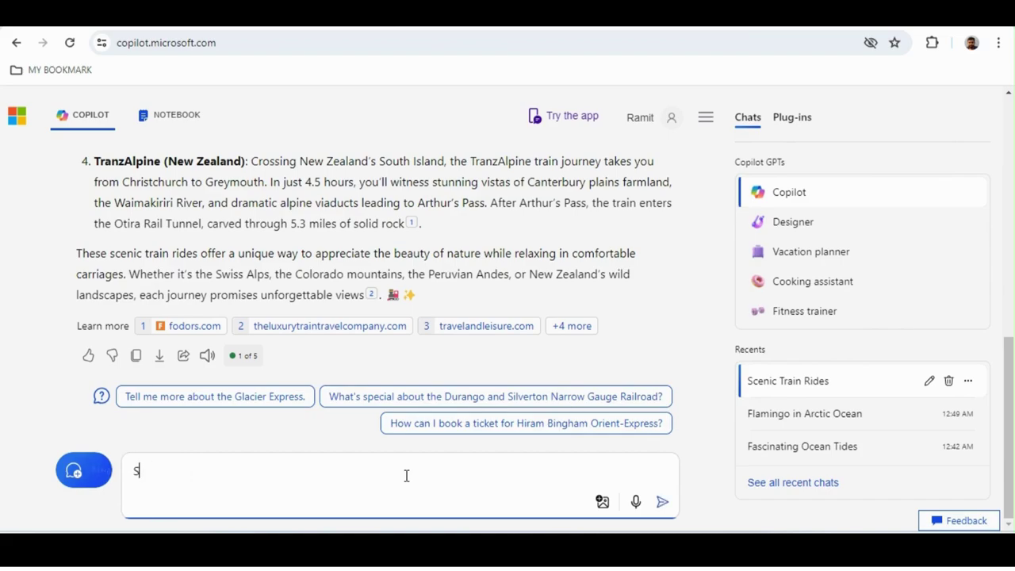
pyautogui.write('how some ho')
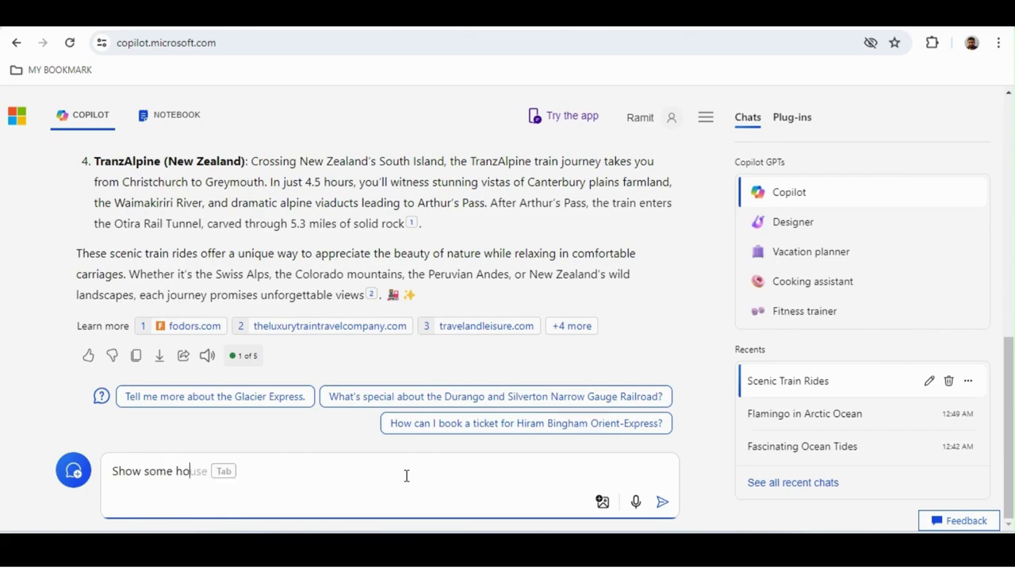
pyautogui.write('tel details ')
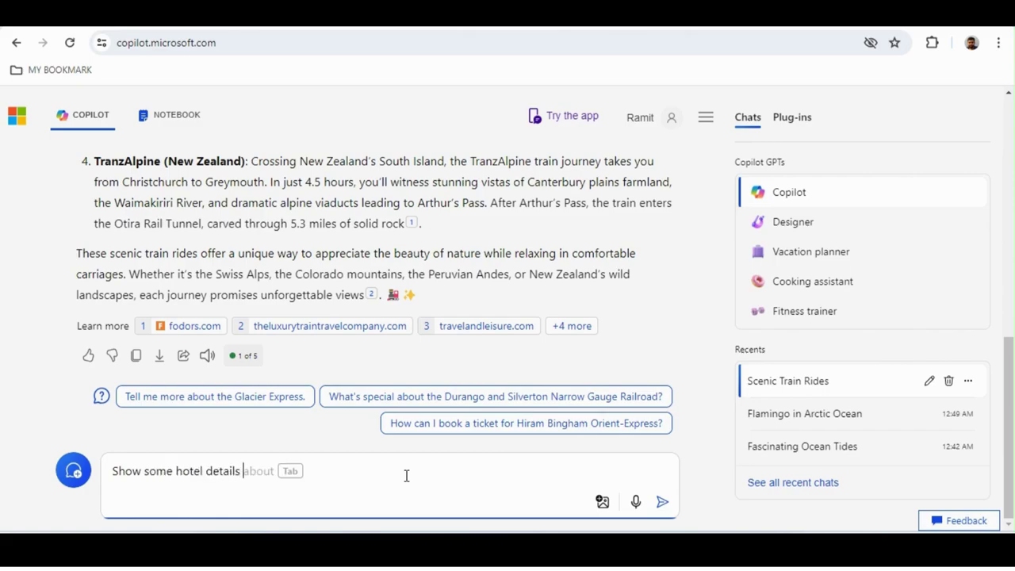
pyautogui.write('near to Microsoft office in s')
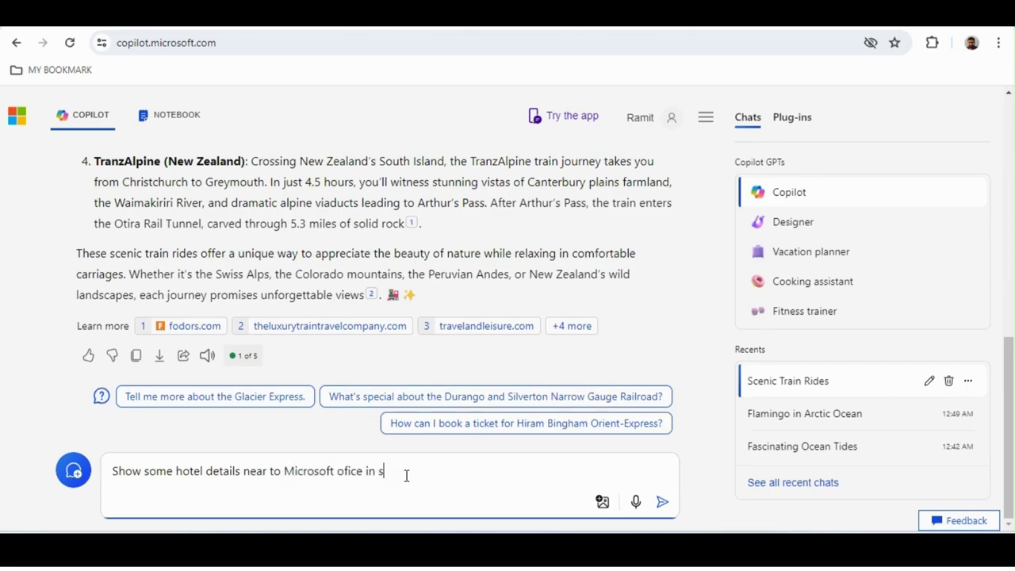
pyautogui.write('ea')
pyautogui.press('Tab')
pyautogui.write('buil')
pyautogui.press('Tab')
pyautogui.write('33')
pyautogui.press('Return')
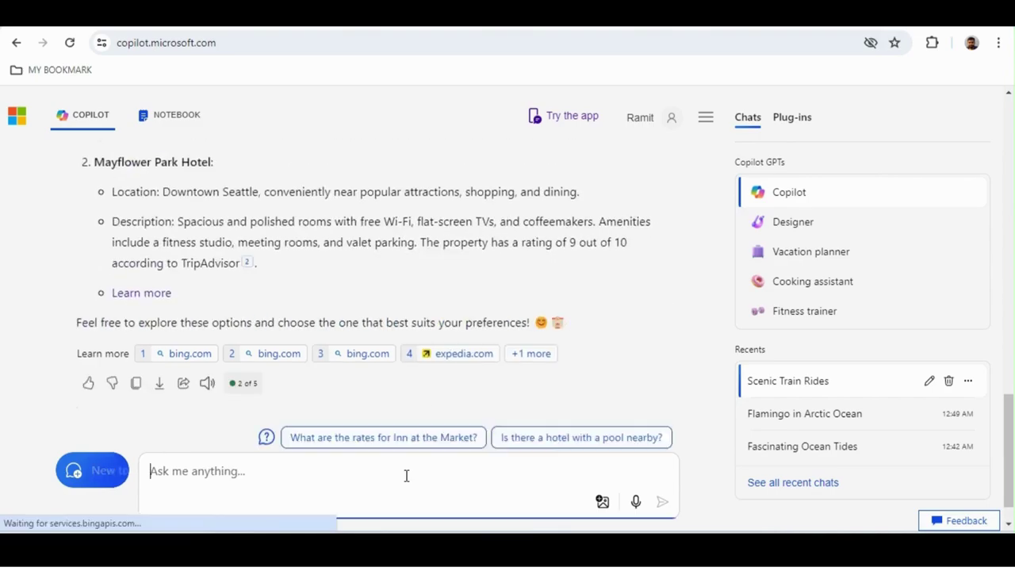
# - Examine the Seattle hotel results, including the map, stay dates, hotel cards and prices
pyautogui.moveTo(1007, 408); pyautogui.dragTo(985, 414)
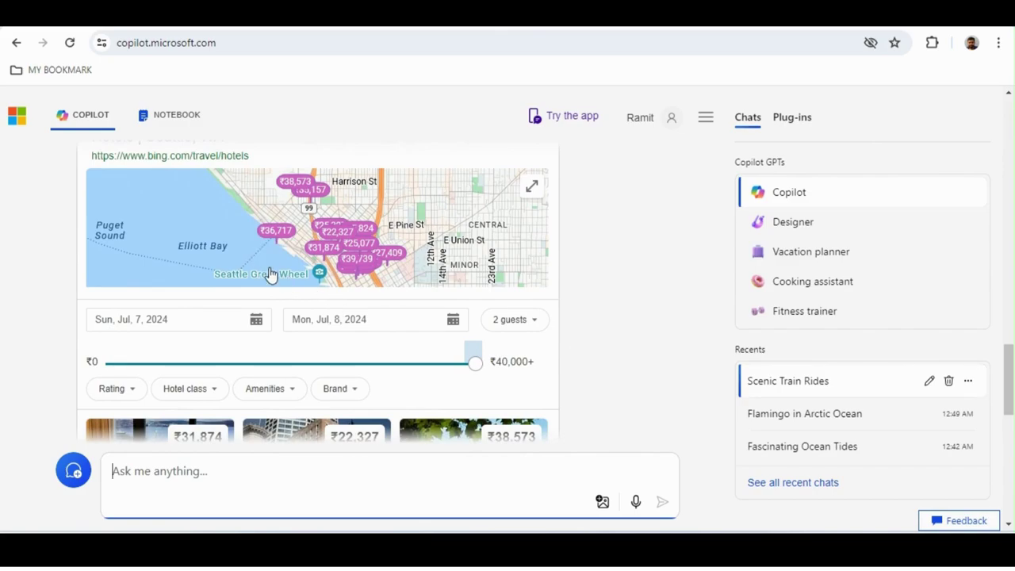
pyautogui.click(453, 320)
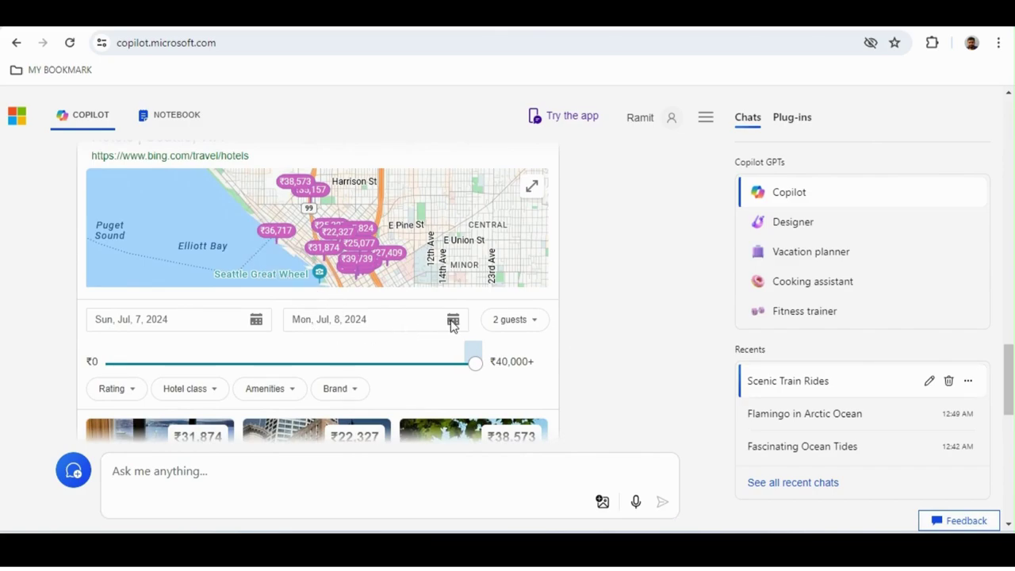
pyautogui.click(698, 28)
pyautogui.scroll(-3, 1008, 380)
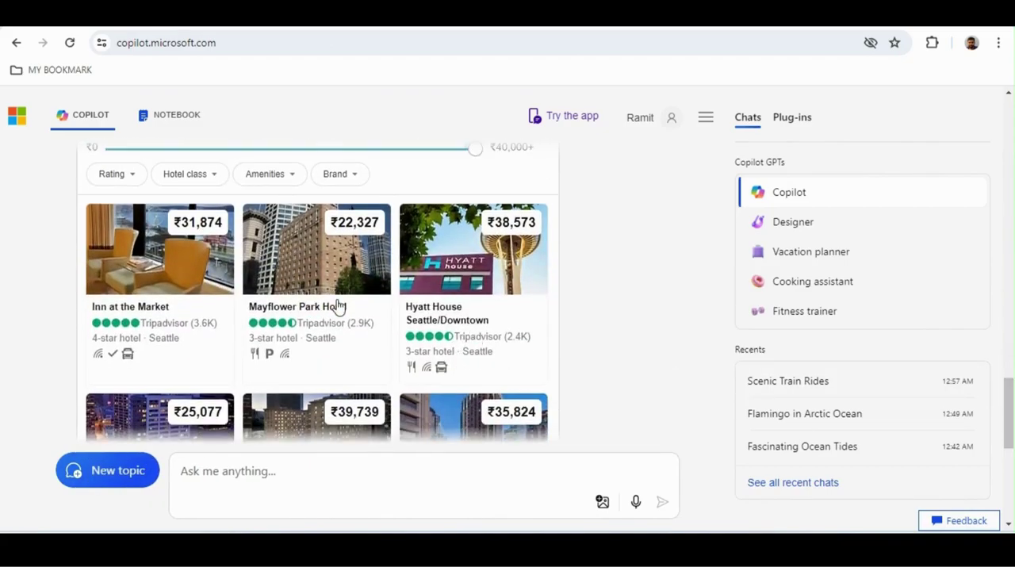
pyautogui.moveTo(1010, 406); pyautogui.dragTo(1008, 465)
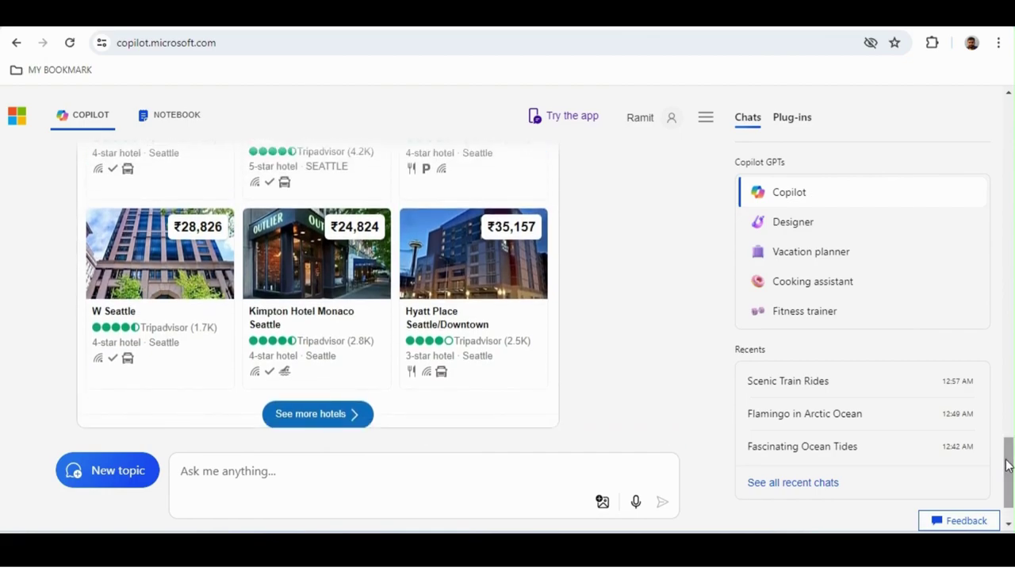
# - Ask Copilot to make a plan for 2 days 2 nights in Seattle
pyautogui.click(366, 492)
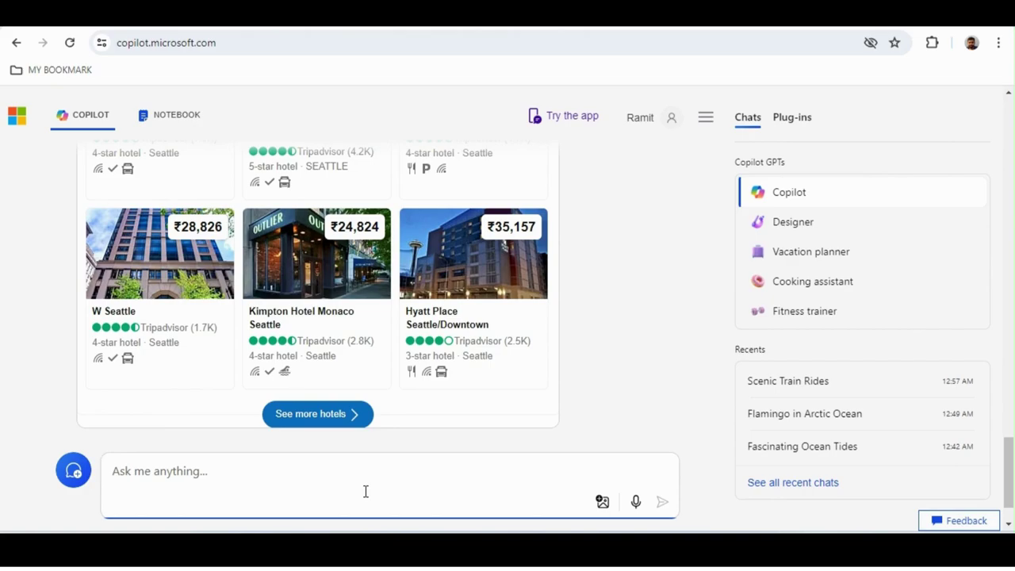
pyautogui.write('2 days 2 night')
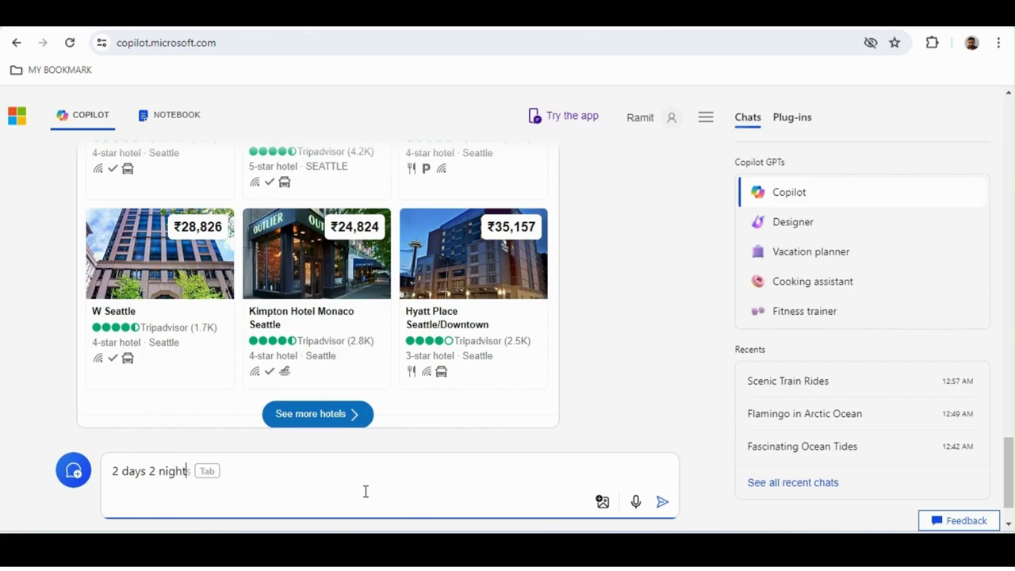
pyautogui.write('s in seatll')
pyautogui.press('Tab')
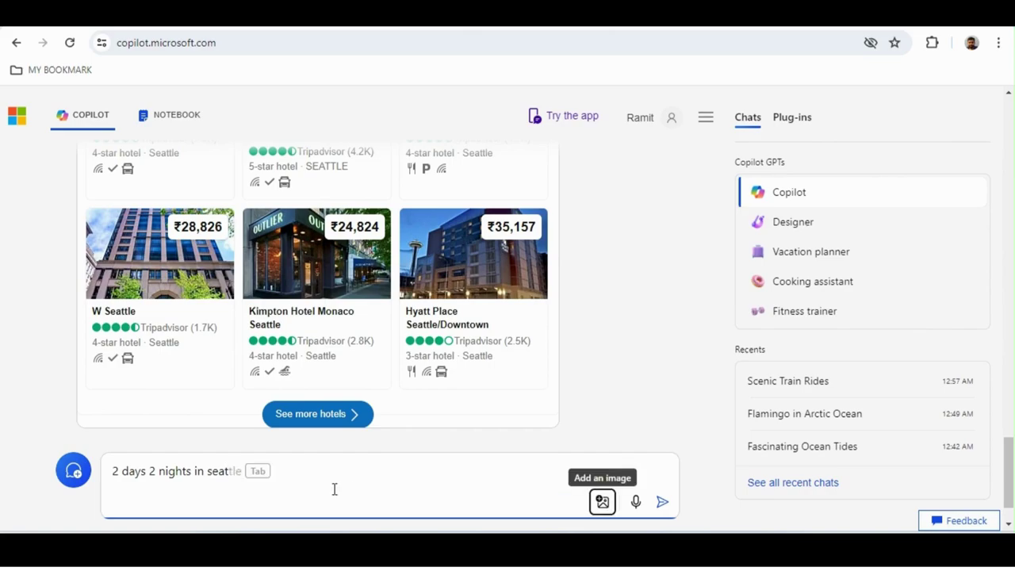
pyautogui.click(334, 489)
pyautogui.write('tle ')
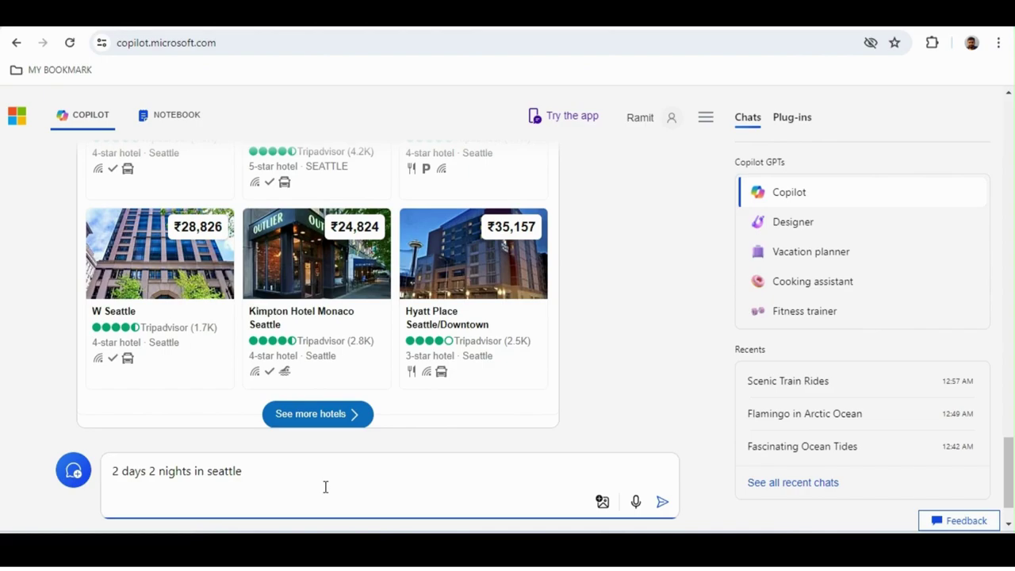
pyautogui.write(" make a plan'")
pyautogui.press('Return')
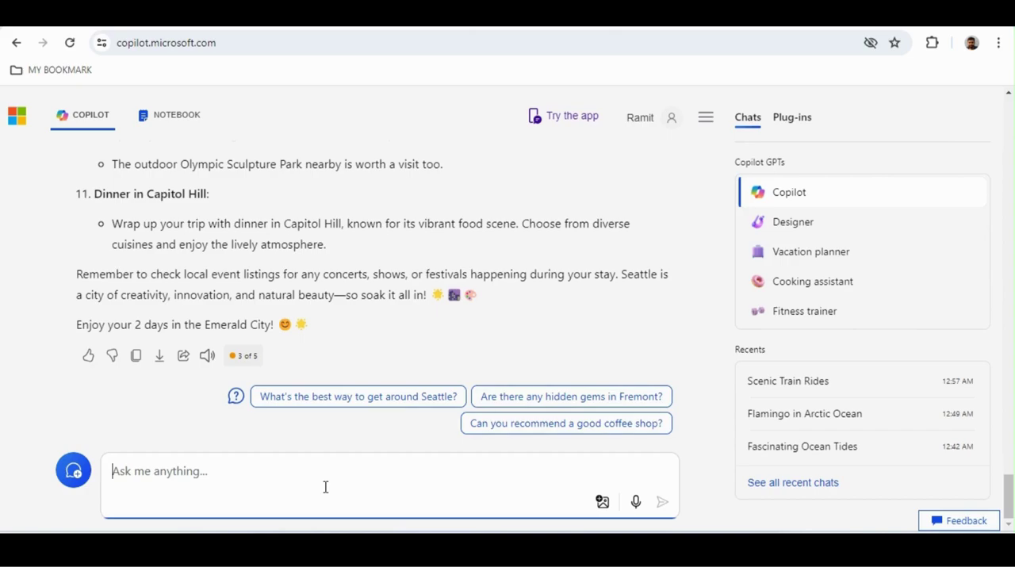
# - Ask Copilot to compose a love song
pyautogui.write('co')
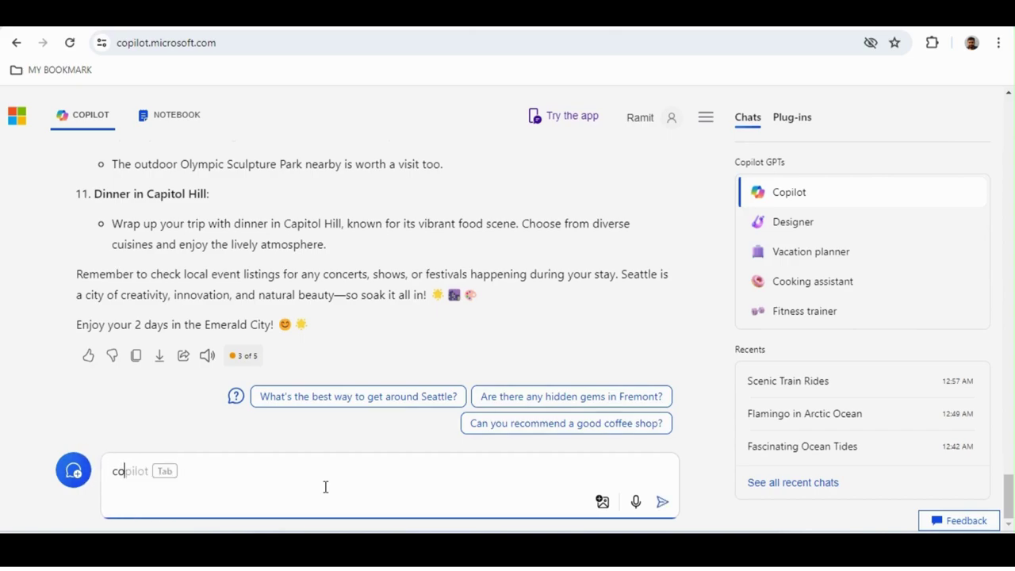
pyautogui.write('mpose a logve song for me')
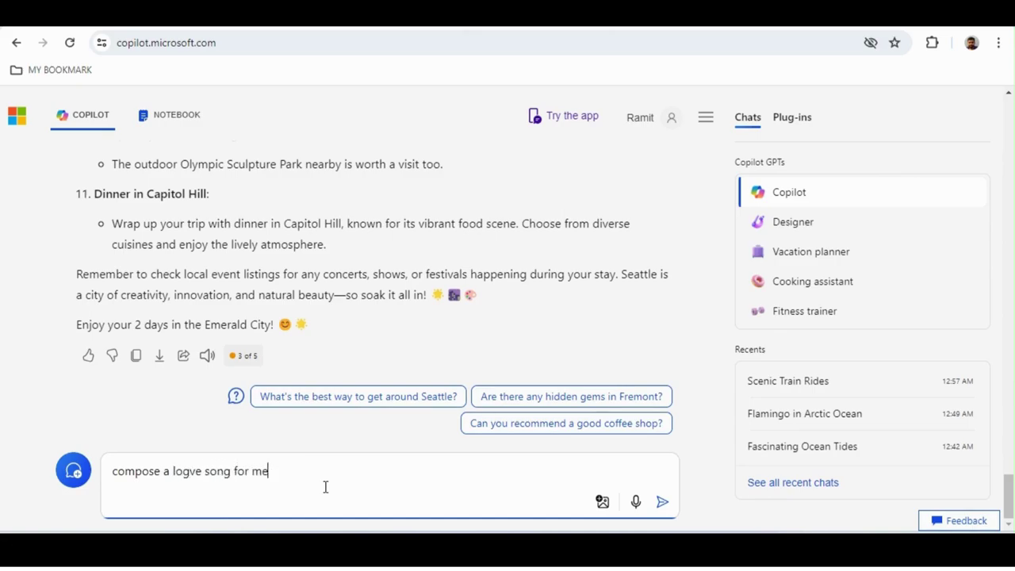
pyautogui.press('Return')
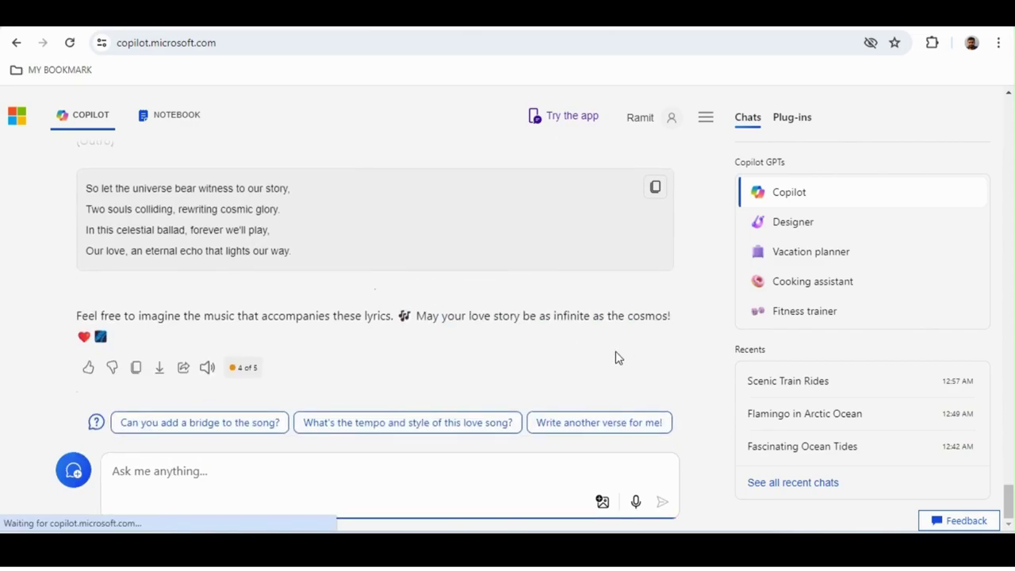
# - Review the love song's lyrics and generated images, and briefly play the response aloud before stopping it
pyautogui.moveTo(1007, 487); pyautogui.dragTo(971, 516)
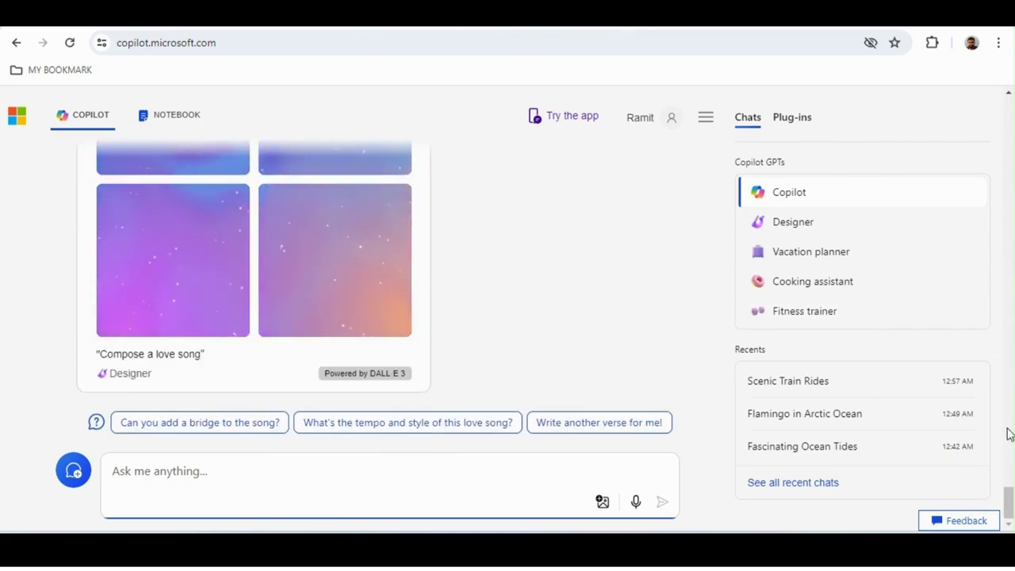
pyautogui.moveTo(1009, 502); pyautogui.dragTo(1000, 476)
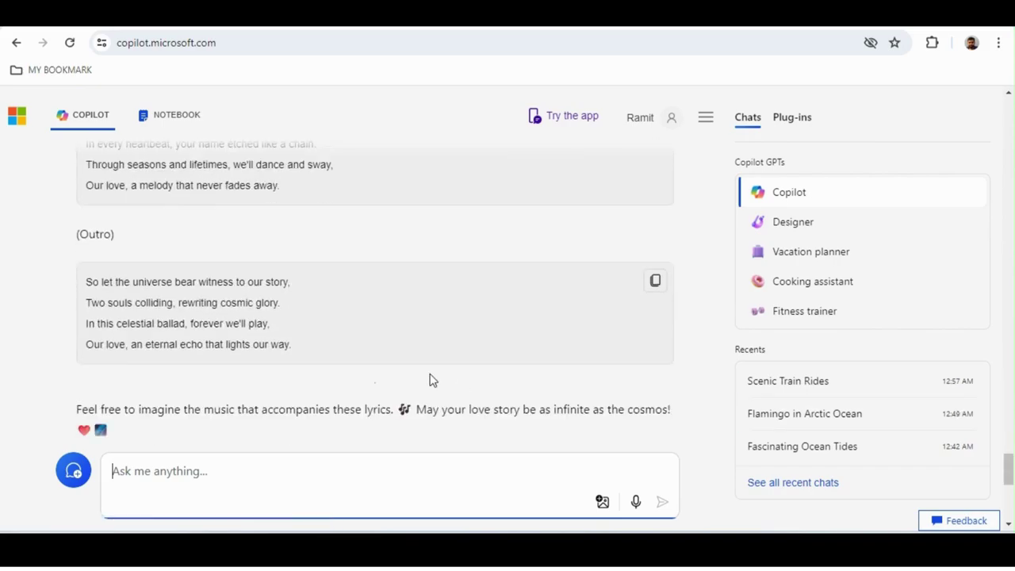
pyautogui.click(1008, 453)
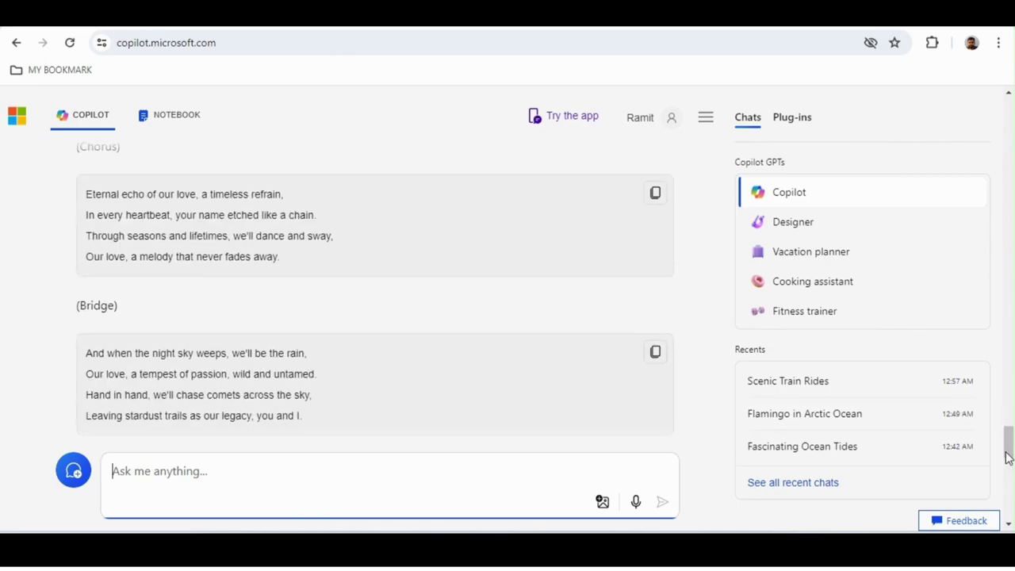
pyautogui.moveTo(1008, 459); pyautogui.dragTo(1008, 476)
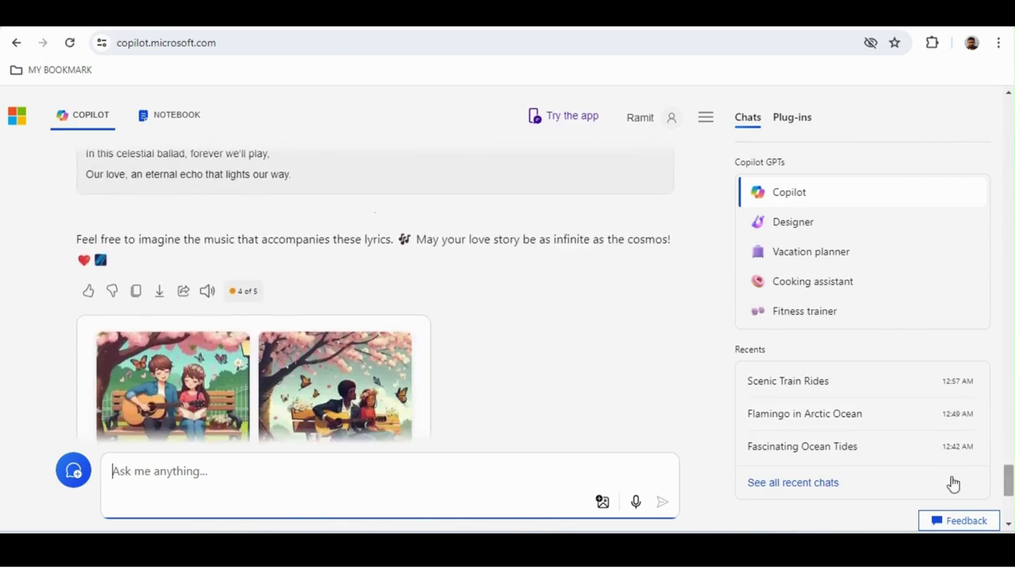
pyautogui.click(205, 293)
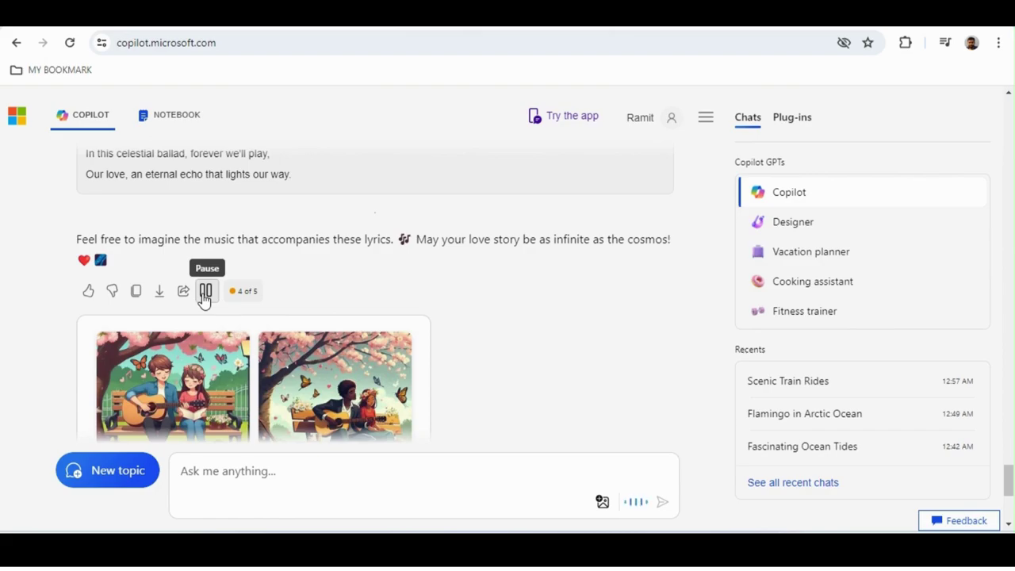
pyautogui.click(204, 294)
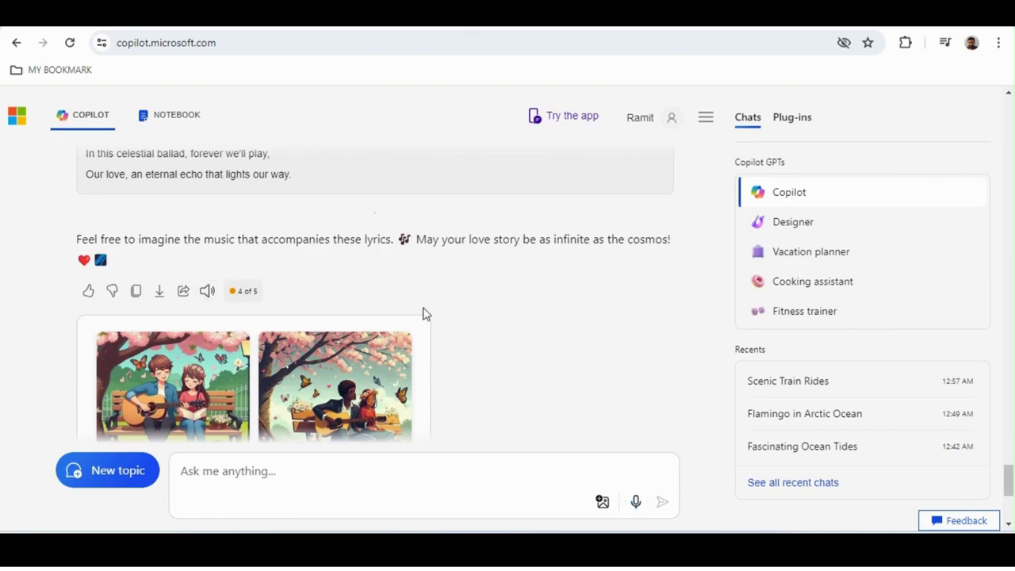
pyautogui.moveTo(1012, 468); pyautogui.dragTo(1010, 504)
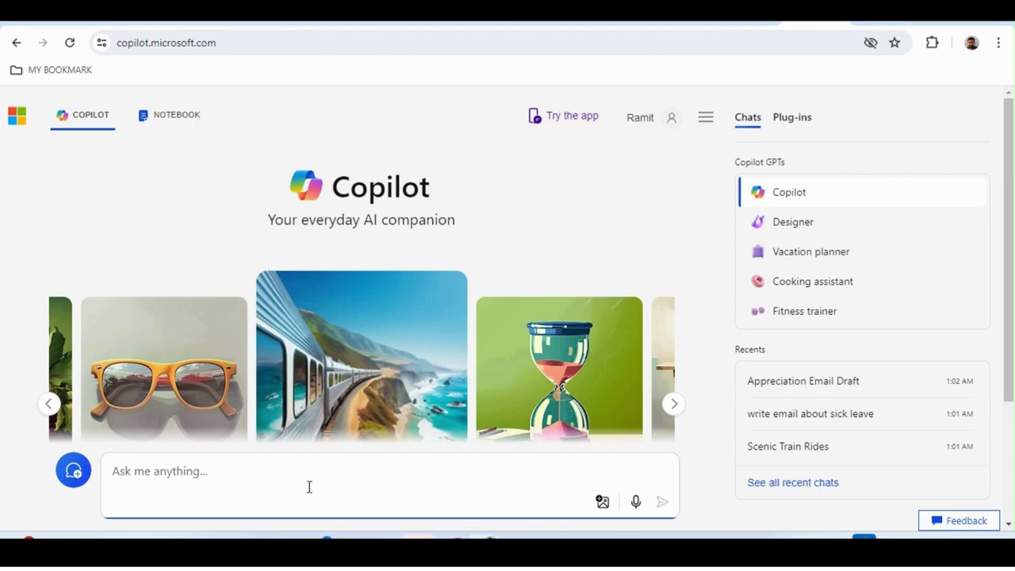
# - Ask Copilot to "Write an appreciation email" in the new chat
pyautogui.write('Write ')
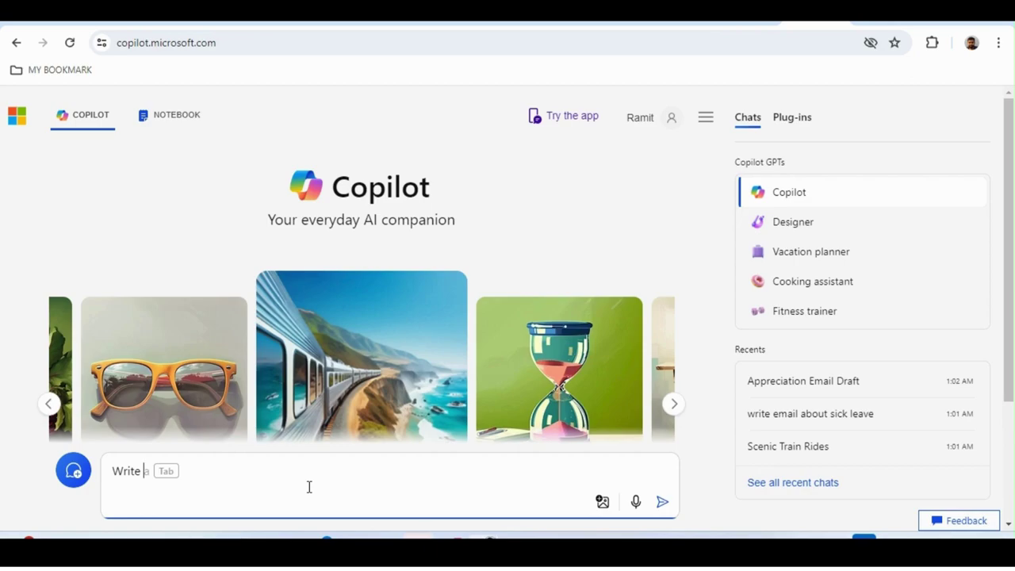
pyautogui.write('an appreciation e')
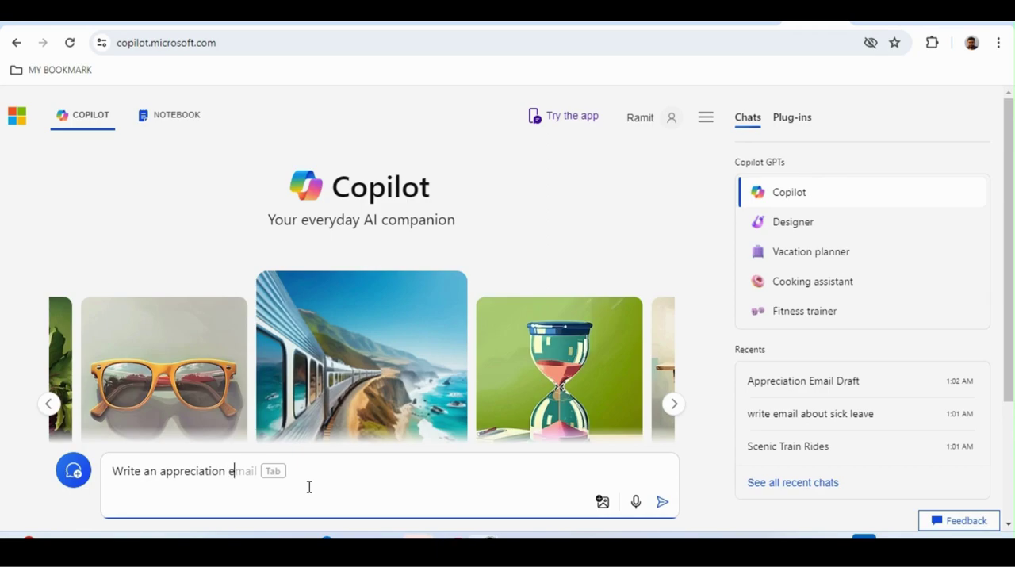
pyautogui.press('Tab')
pyautogui.press('Return')
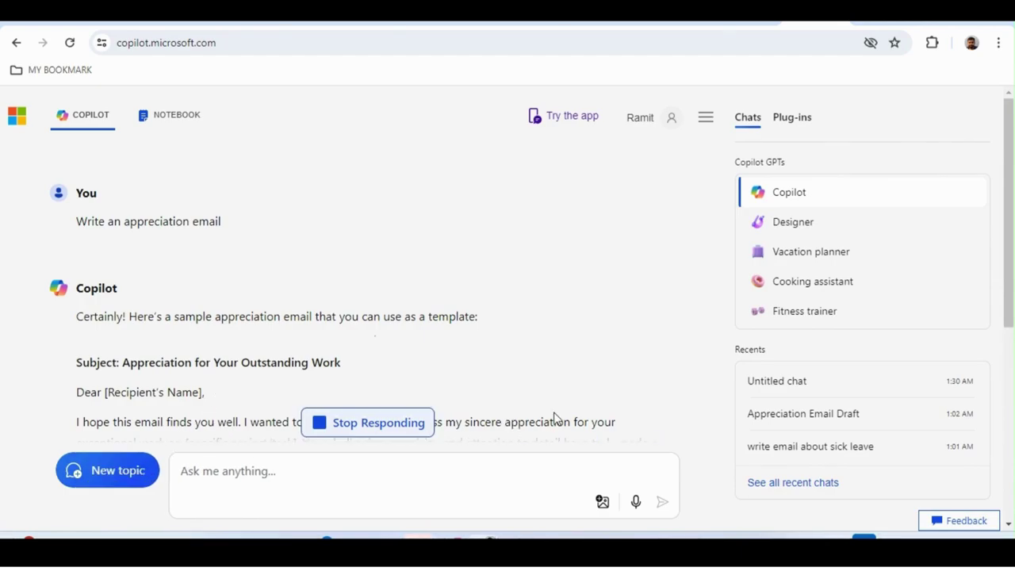
# - Read through the generated appreciation email and switch to the Designer GPT
pyautogui.moveTo(1008, 245); pyautogui.dragTo(949, 507)
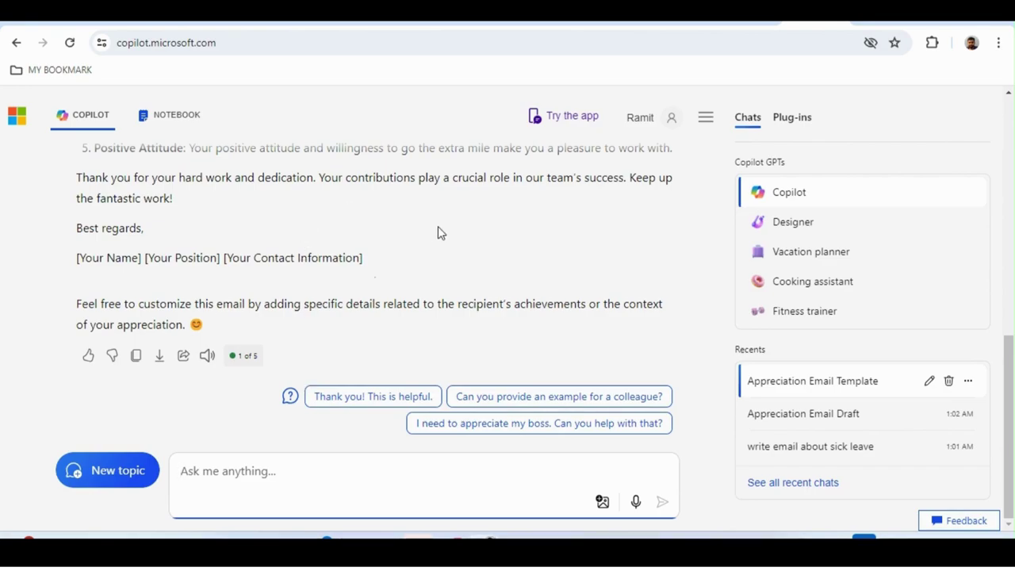
pyautogui.click(796, 226)
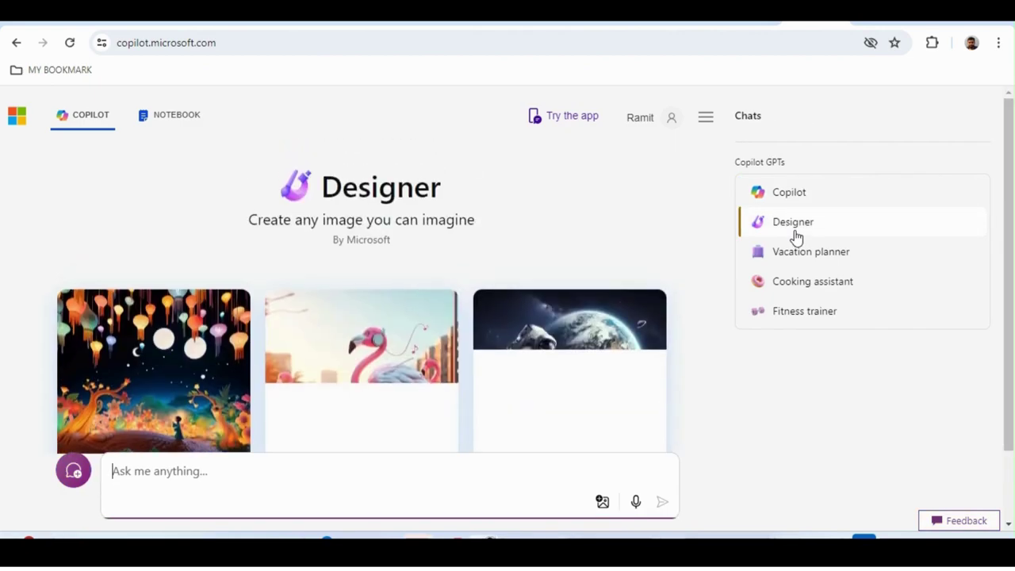
# - Search the web for "microsoft designer" and open the official Microsoft Designer website
pyautogui.click(255, 50)
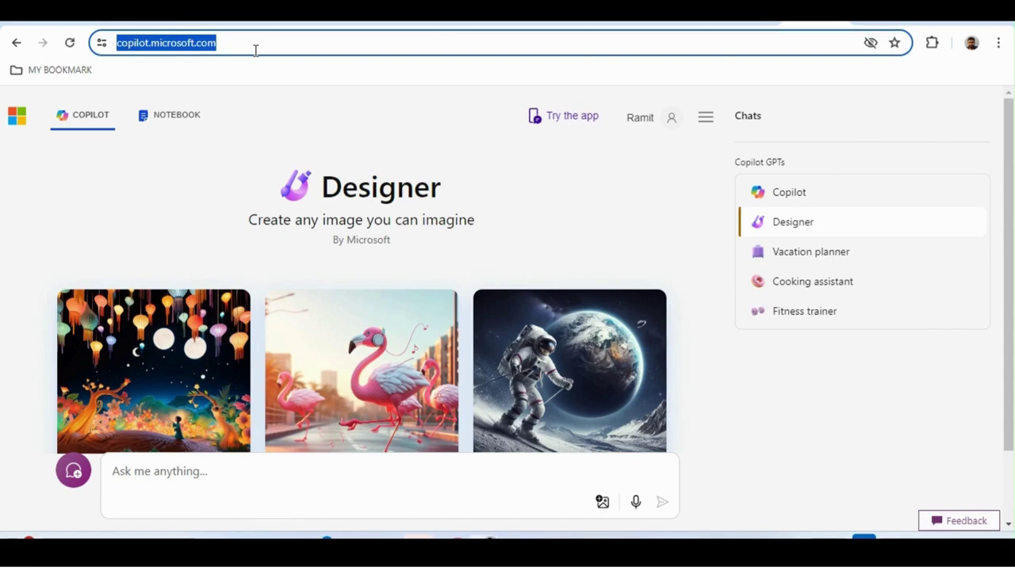
pyautogui.write('microsoft')
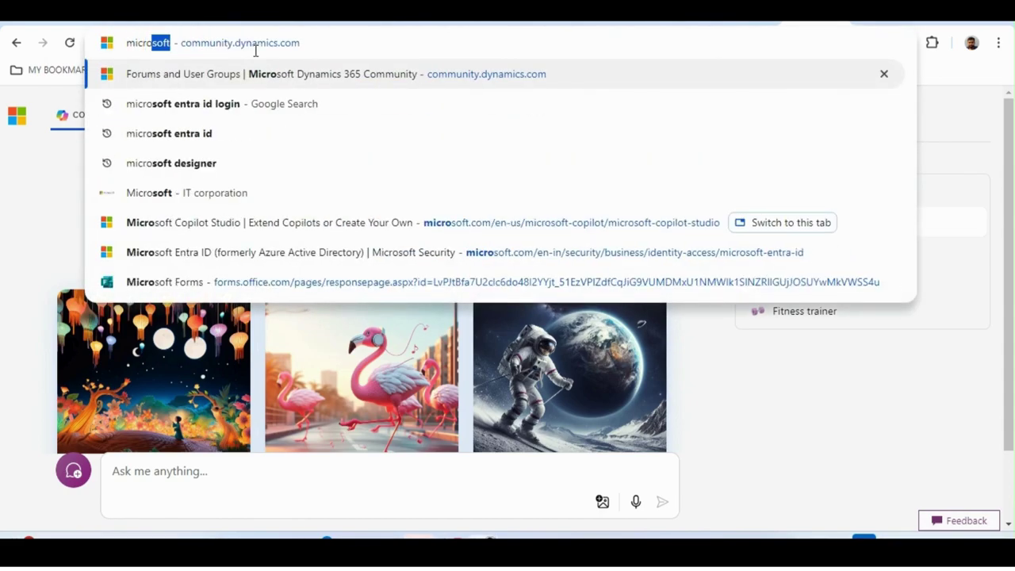
pyautogui.press('Down')
pyautogui.press('Down')
pyautogui.press('Down')
pyautogui.press('Return')
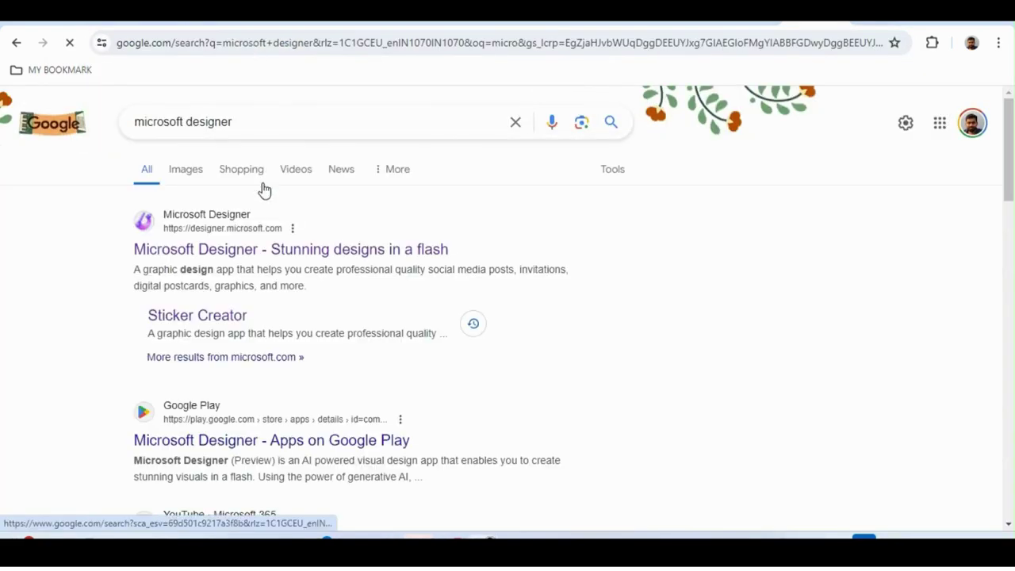
pyautogui.click(246, 261)
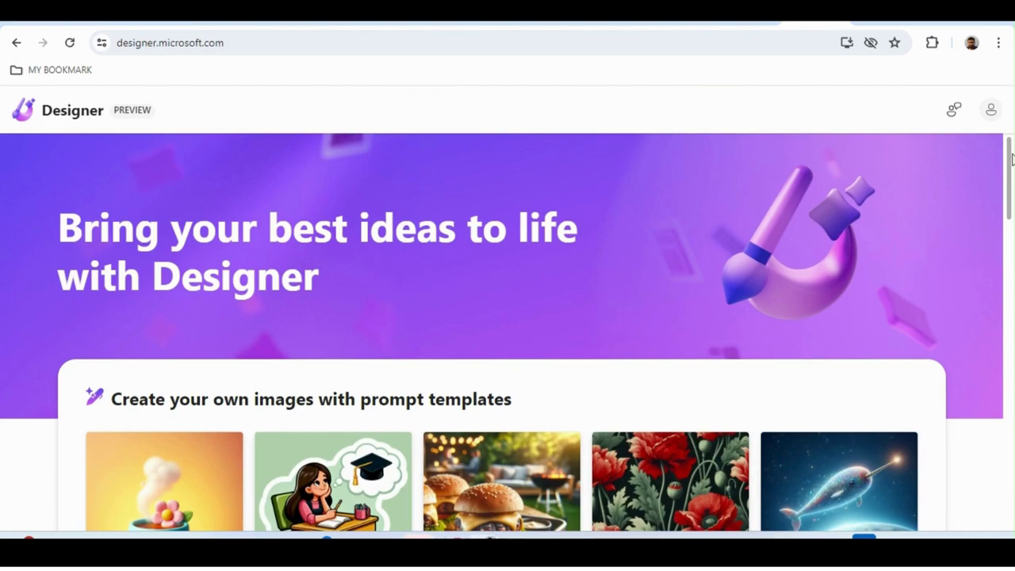
# - Open the prompt template for the hand-drawn cartoon portrait of a person with glasses, freckles and messy hair
pyautogui.scroll(-3, 1011, 161)
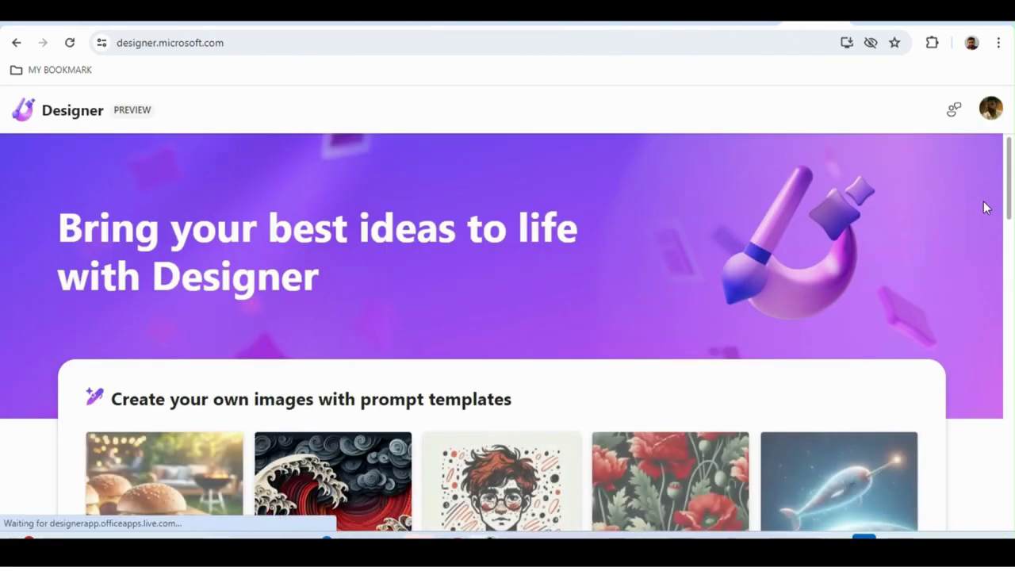
pyautogui.scroll(-3, 1010, 179)
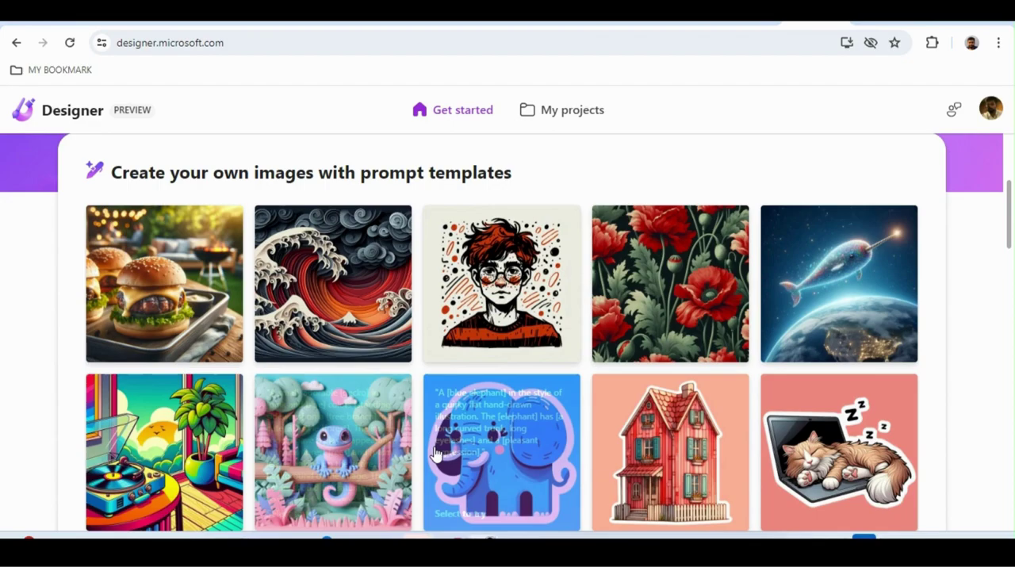
pyautogui.click(516, 308)
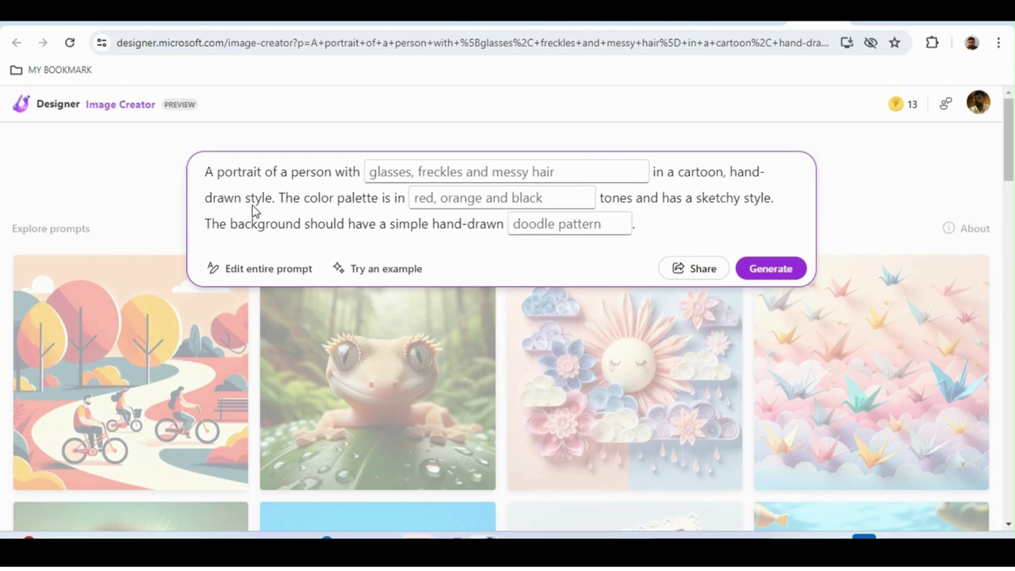
# - Fill in the portrait prompt with "aged man" and the "black" color palette, and generate the images
pyautogui.click(475, 176)
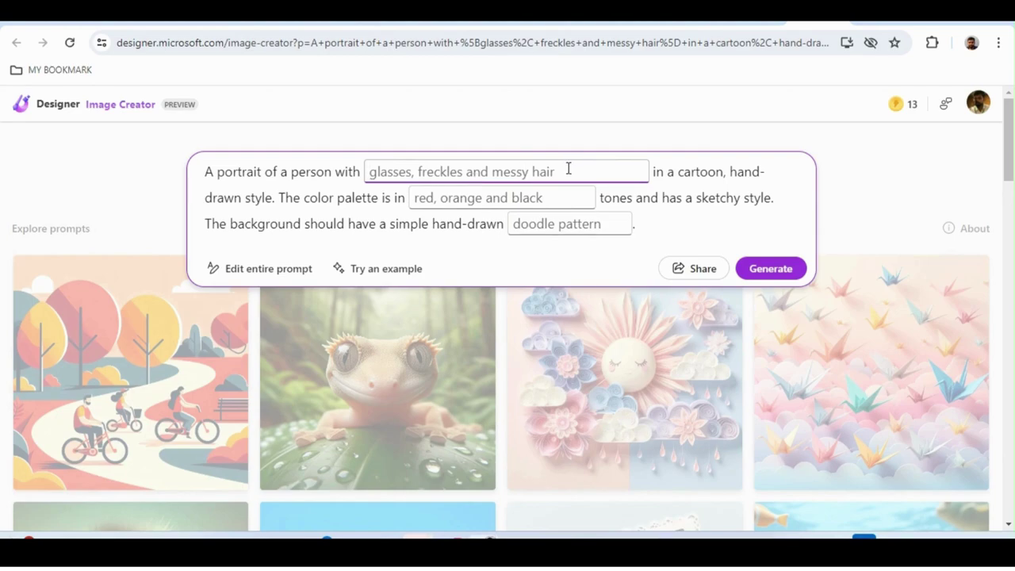
pyautogui.write('e')
pyautogui.press('BackSpace')
pyautogui.write('aged man')
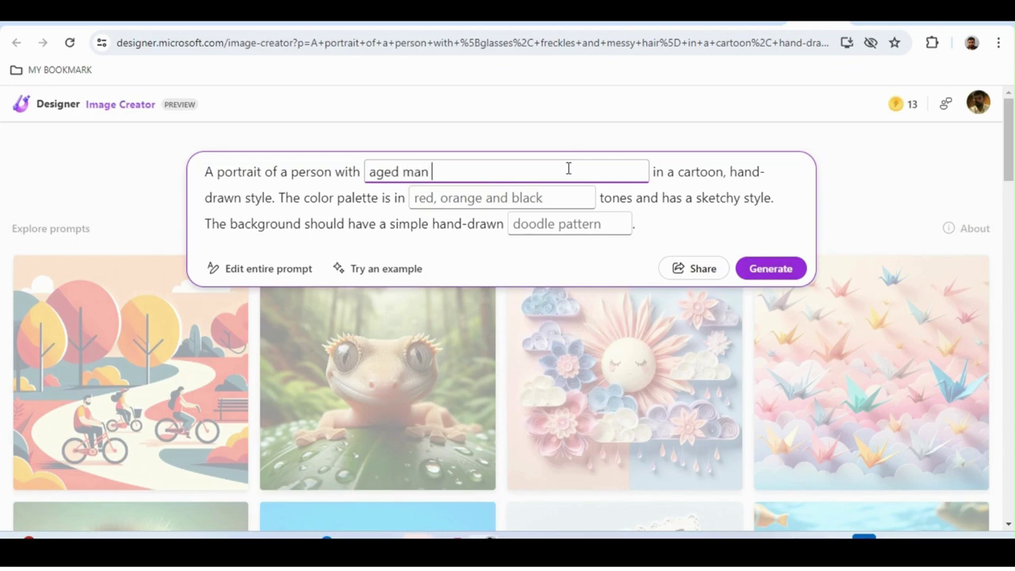
pyautogui.click(575, 193)
pyautogui.write('black')
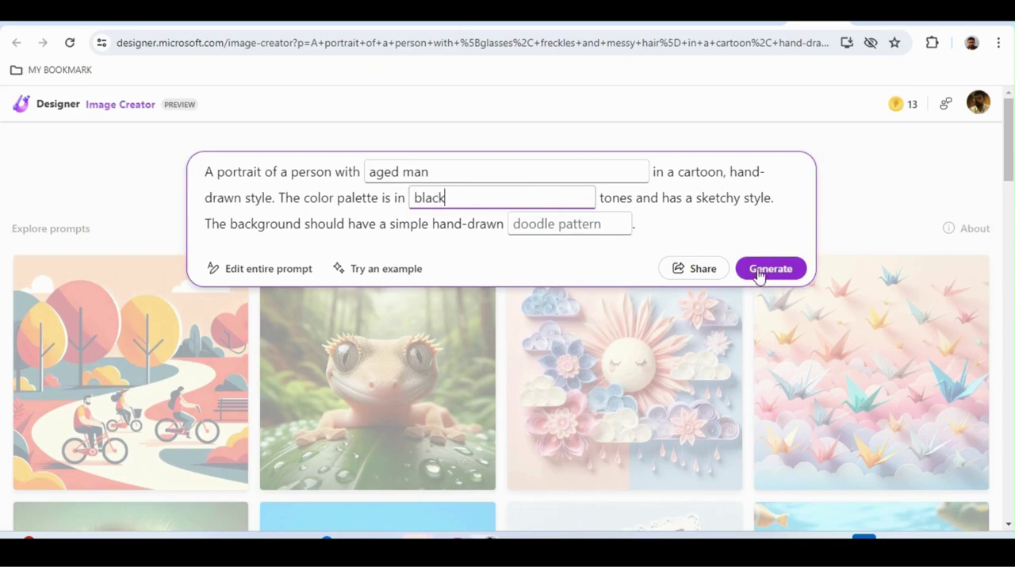
pyautogui.click(759, 271)
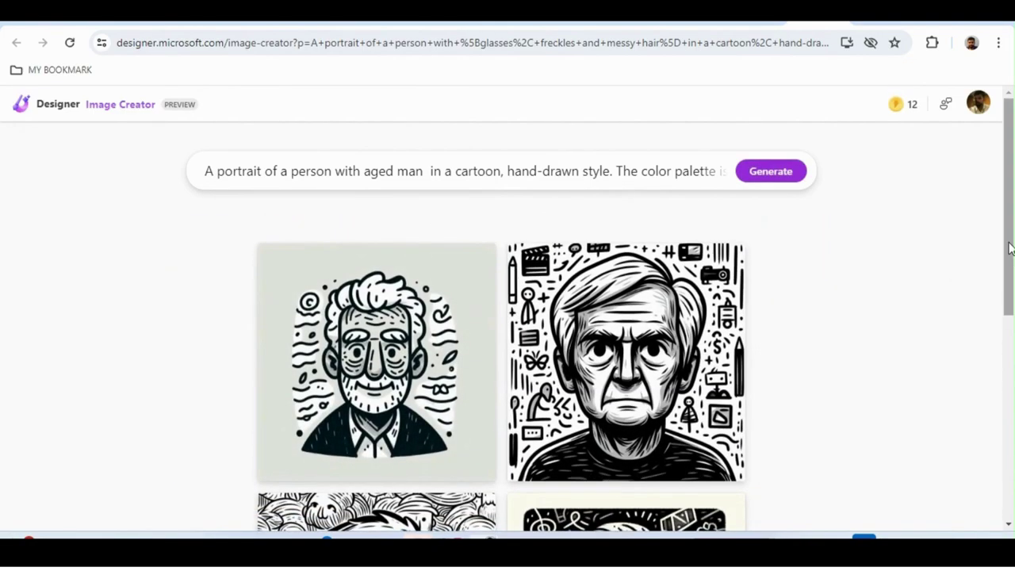
# - Generate another set of images from the same aged man portrait prompt and look over the results
pyautogui.moveTo(1009, 245); pyautogui.dragTo(942, 210)
pyautogui.click(611, 180)
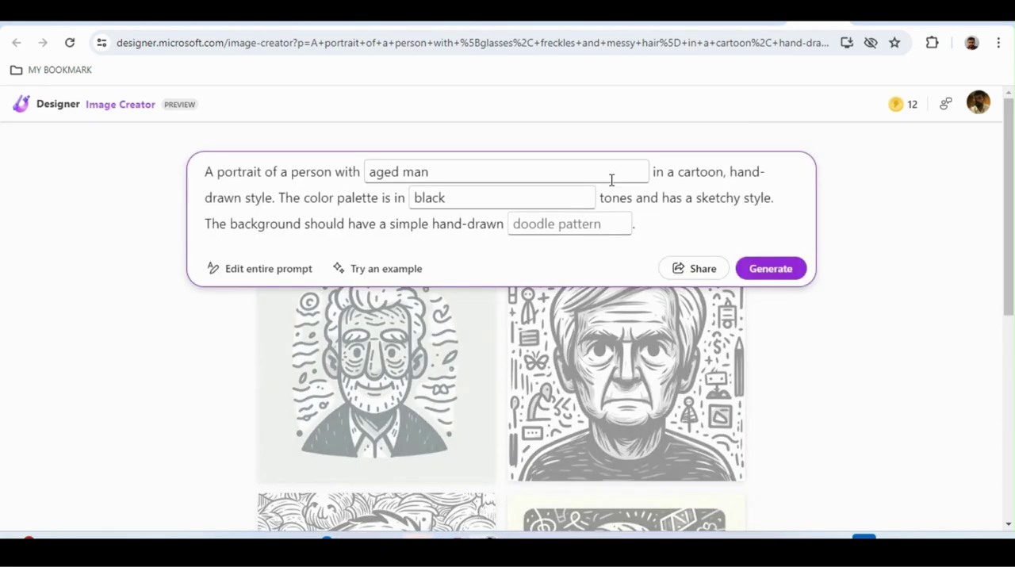
pyautogui.click(758, 271)
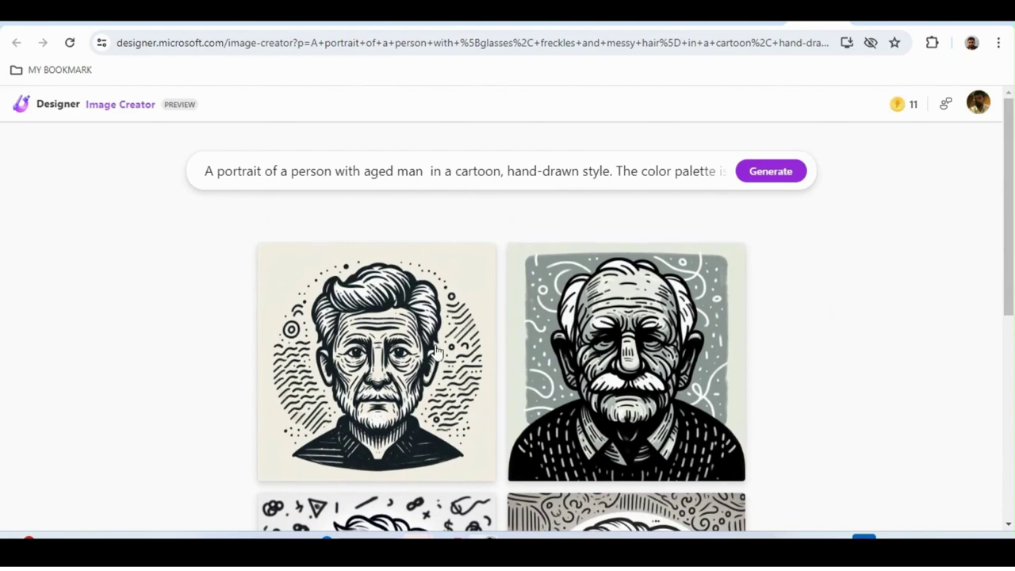
pyautogui.moveTo(1008, 285)
pyautogui.mouseDown()
pyautogui.moveTo(995, 413)
pyautogui.moveTo(1004, 276)
pyautogui.mouseUp()
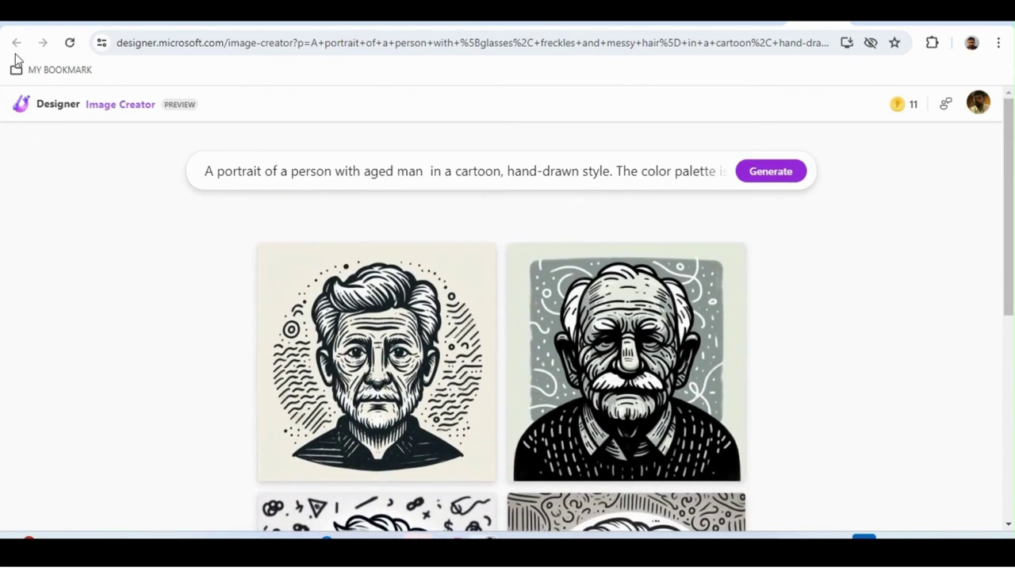
# - Return to the Designer home page, browse its generative AI tools and open Image Creator
pyautogui.click(745, 24)
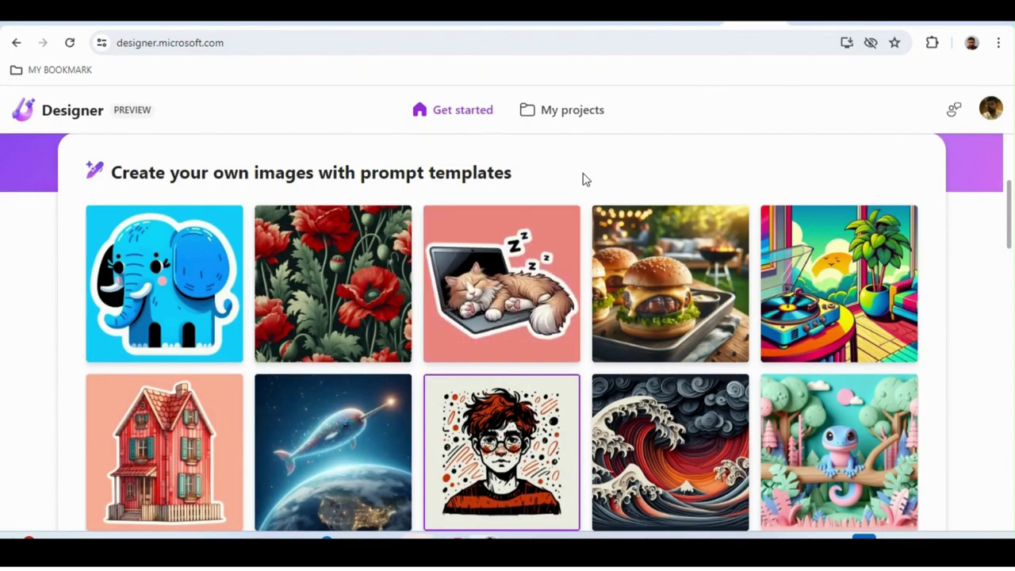
pyautogui.moveTo(1008, 208); pyautogui.dragTo(1005, 279)
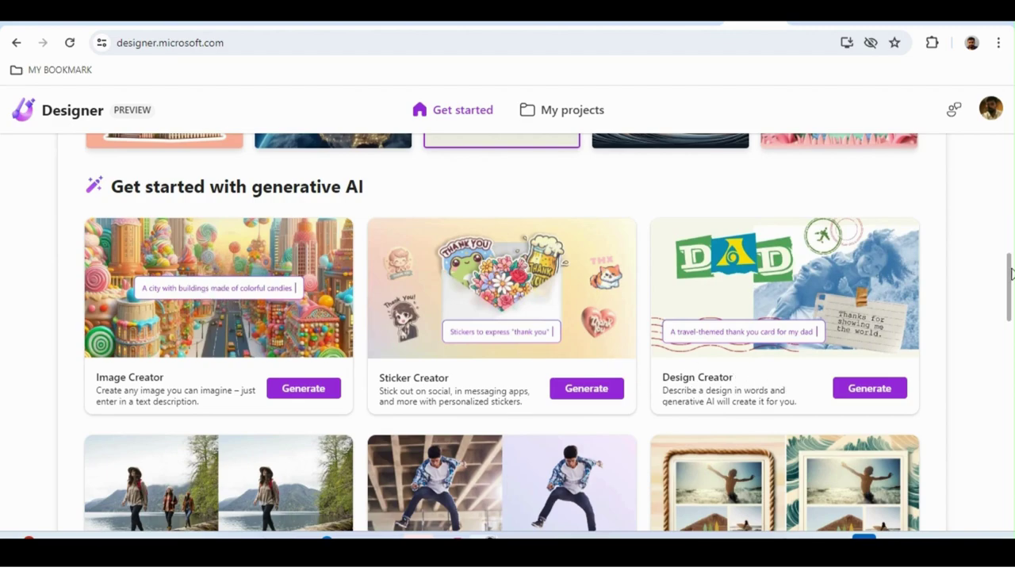
pyautogui.scroll(-3, 765, 314)
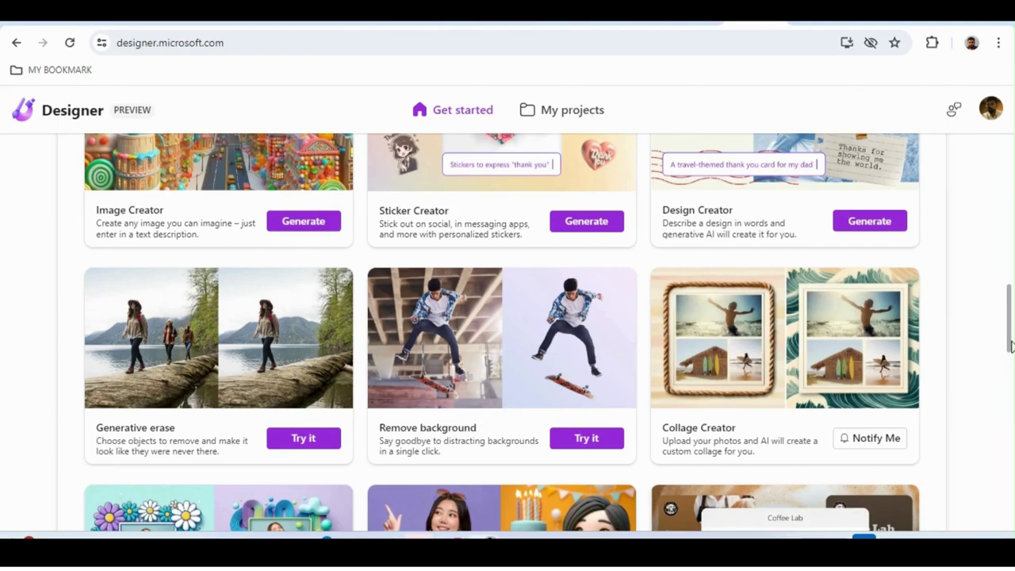
pyautogui.scroll(-3, 759, 420)
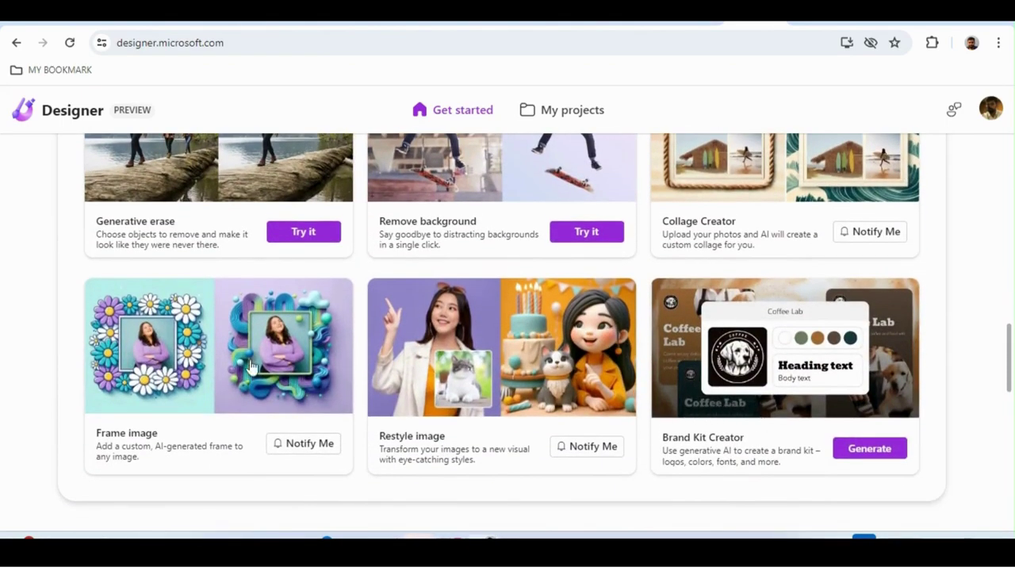
pyautogui.moveTo(1009, 380); pyautogui.dragTo(1006, 304)
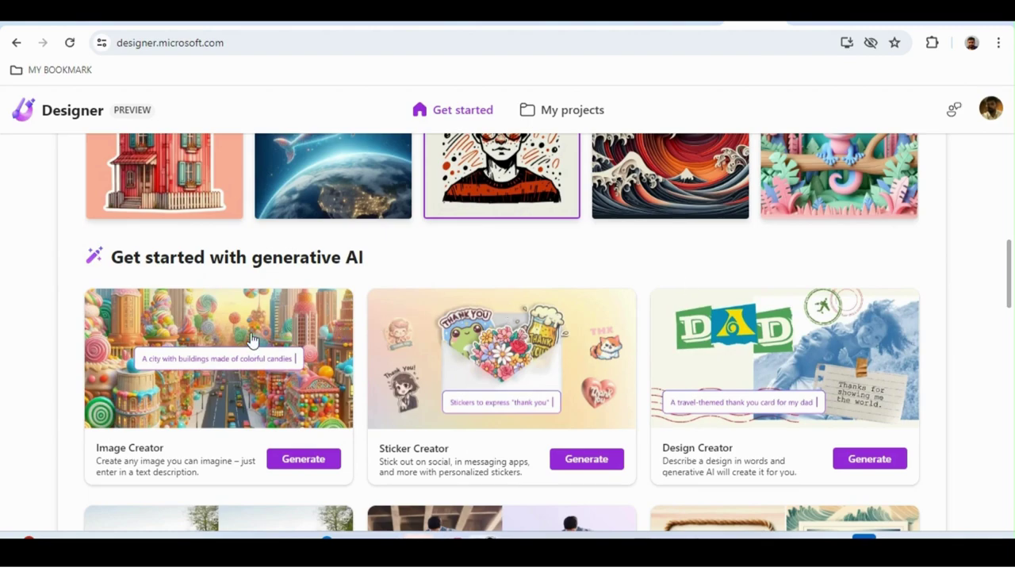
pyautogui.click(282, 454)
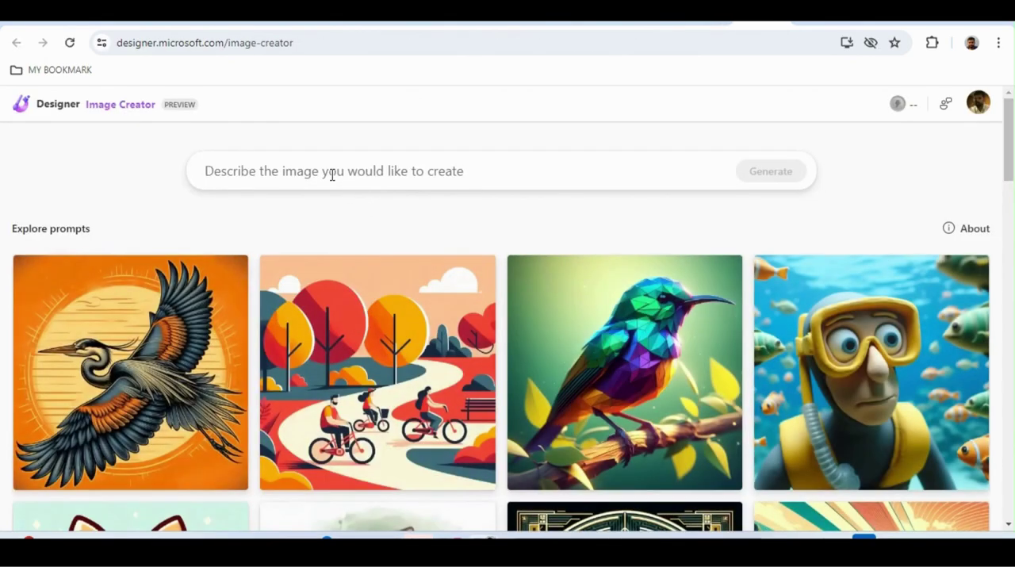
# - Generate images from the description "kid with superpower with her laptop, taj mahal in background"
pyautogui.click(332, 174)
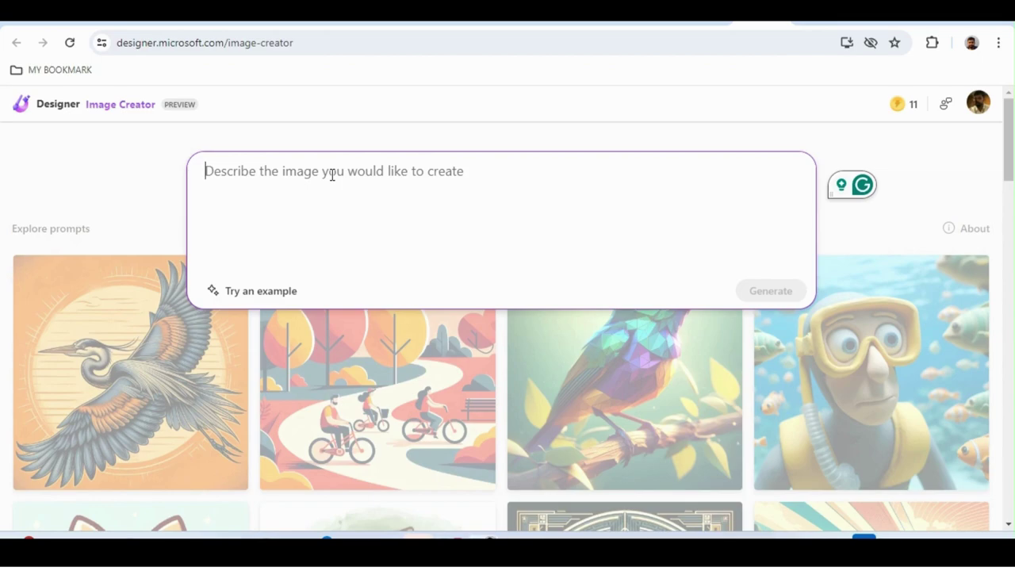
pyautogui.write('kid with')
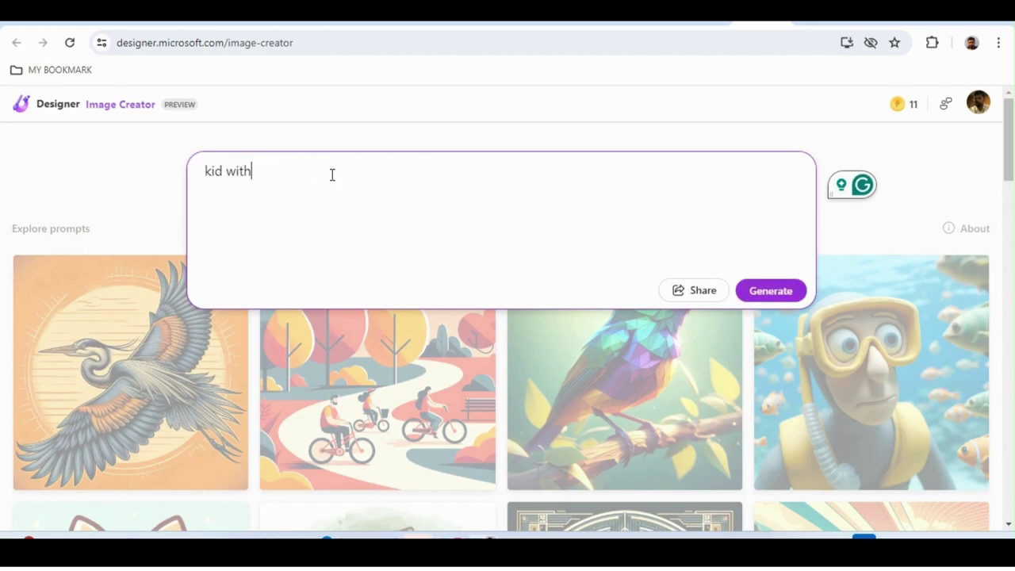
pyautogui.write(' superpower')
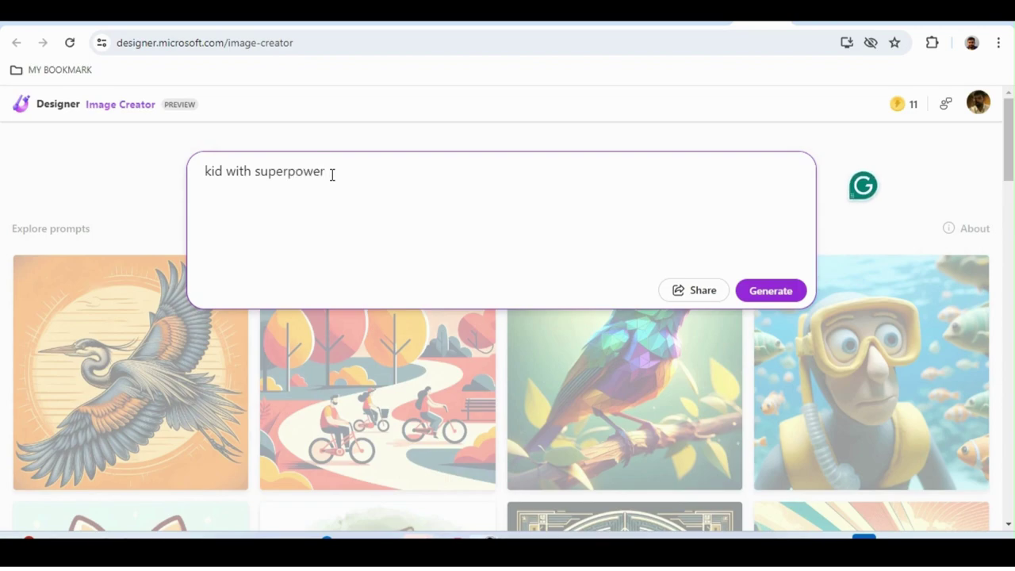
pyautogui.write(' with her')
pyautogui.write('ajah')
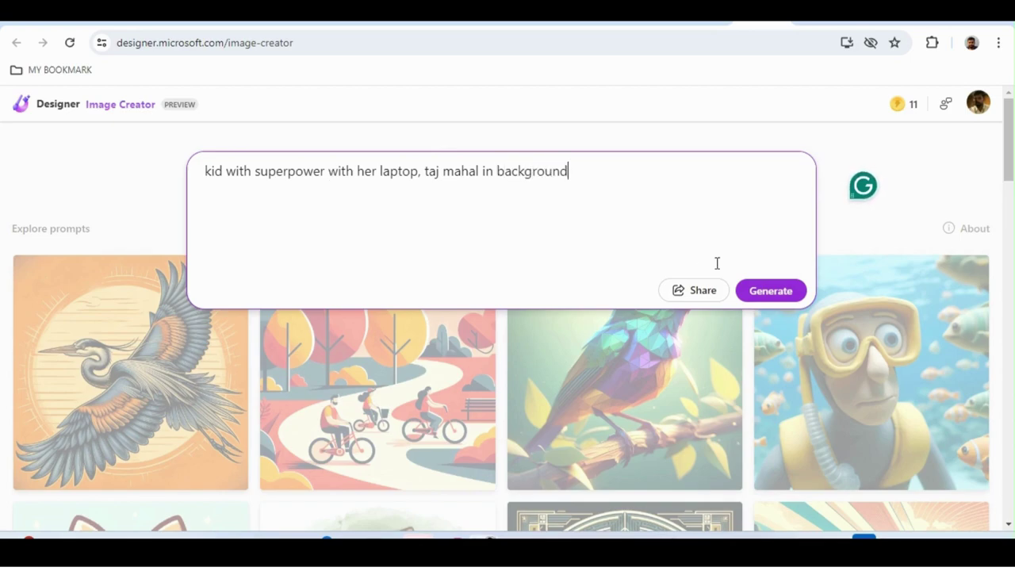
pyautogui.click(779, 294)
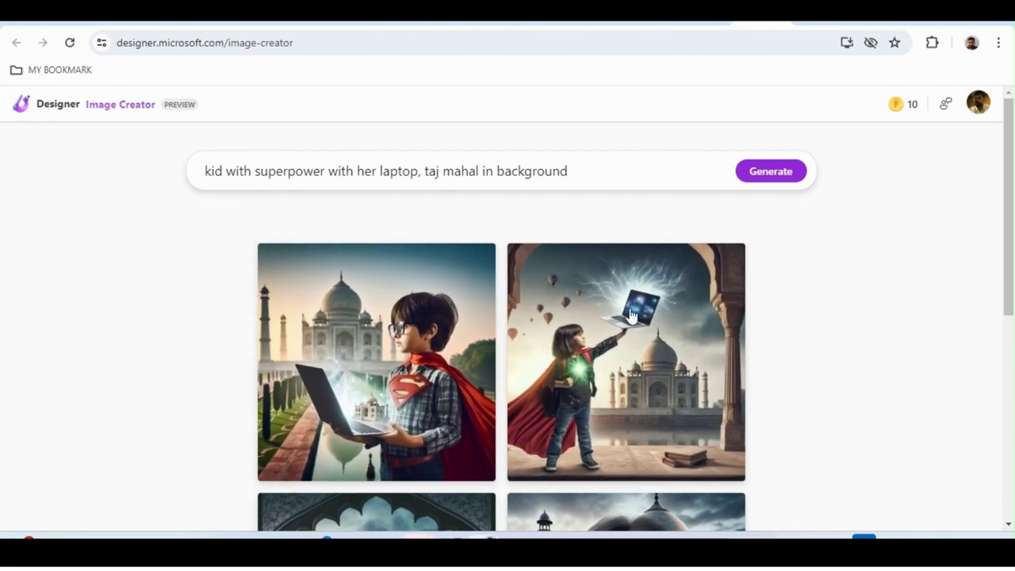
# - Download the generated image of the caped child raising a laptop and view the downloaded file
pyautogui.moveTo(1011, 283)
pyautogui.mouseDown()
pyautogui.moveTo(995, 393)
pyautogui.moveTo(1008, 298)
pyautogui.mouseUp()
pyautogui.click(615, 338)
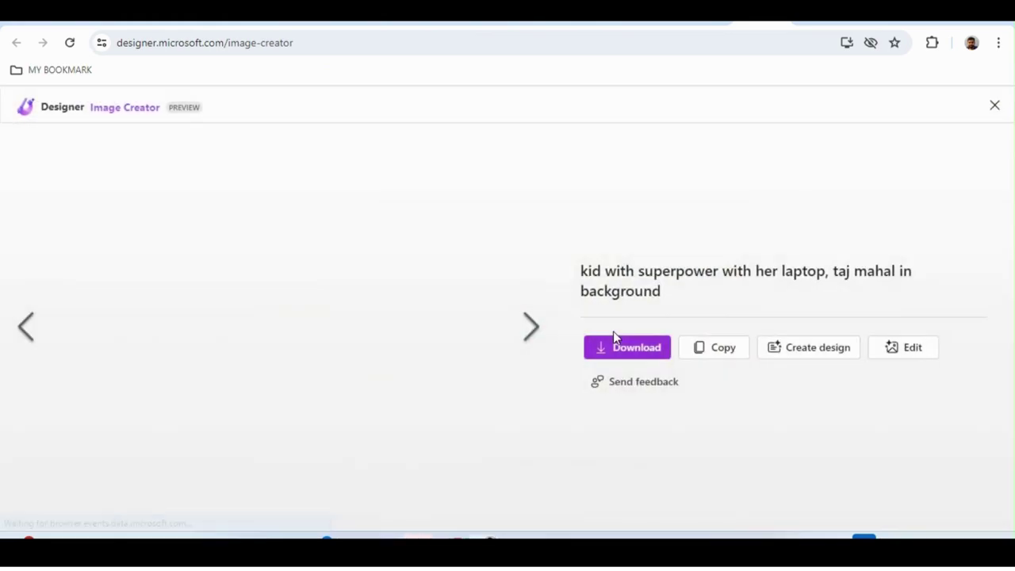
pyautogui.click(620, 325)
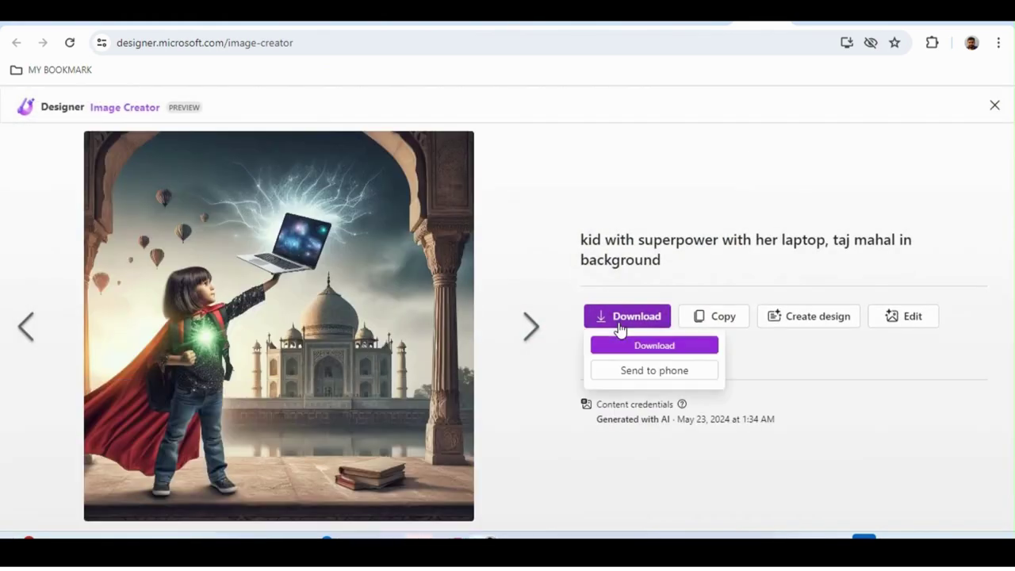
pyautogui.click(639, 356)
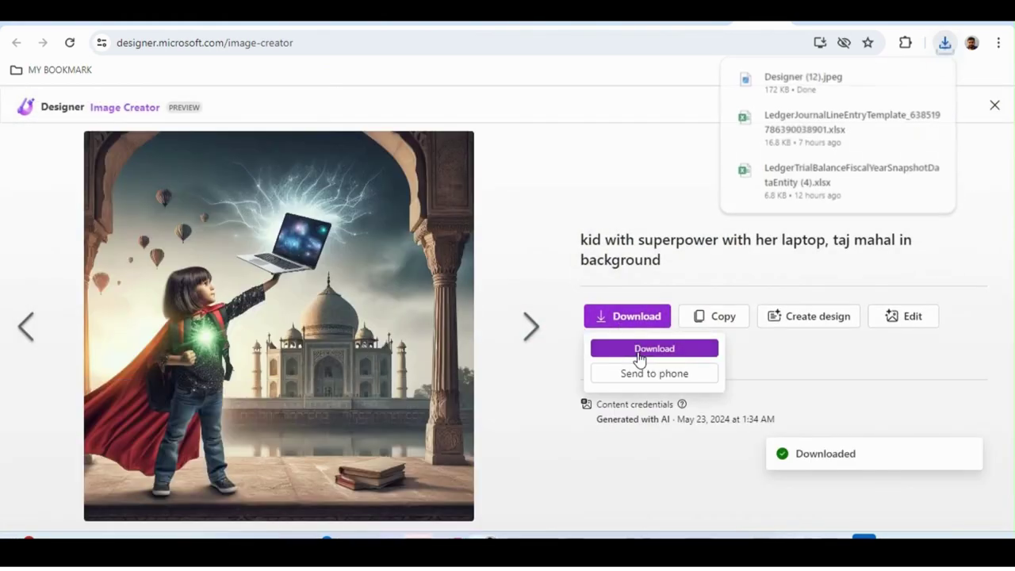
pyautogui.click(807, 88)
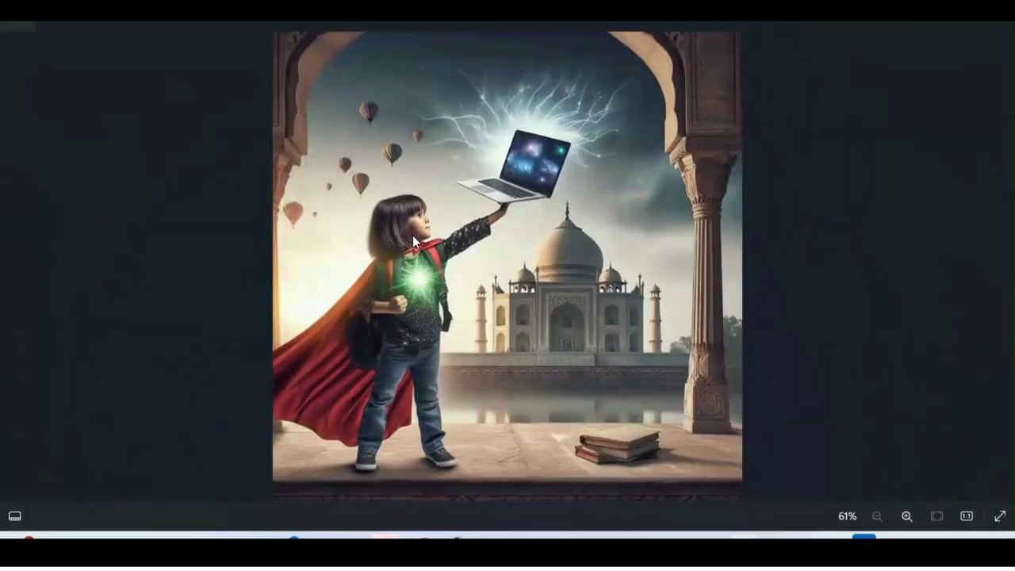
pyautogui.hotkey('alt', 'Tab')
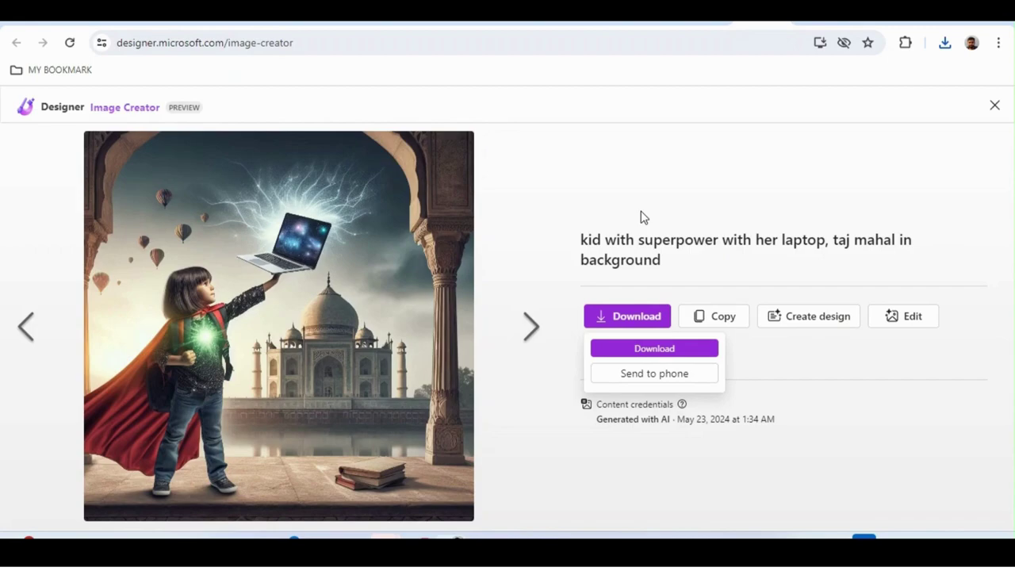
# - Create a design from the generated image using the tilted white photo-frame idea, and browse the suggested ideas
pyautogui.click(817, 322)
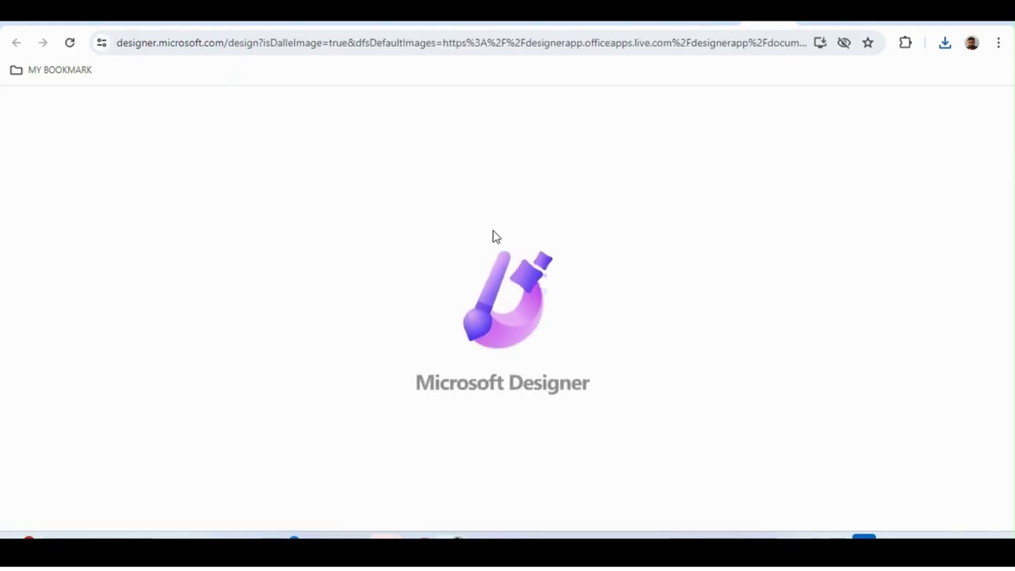
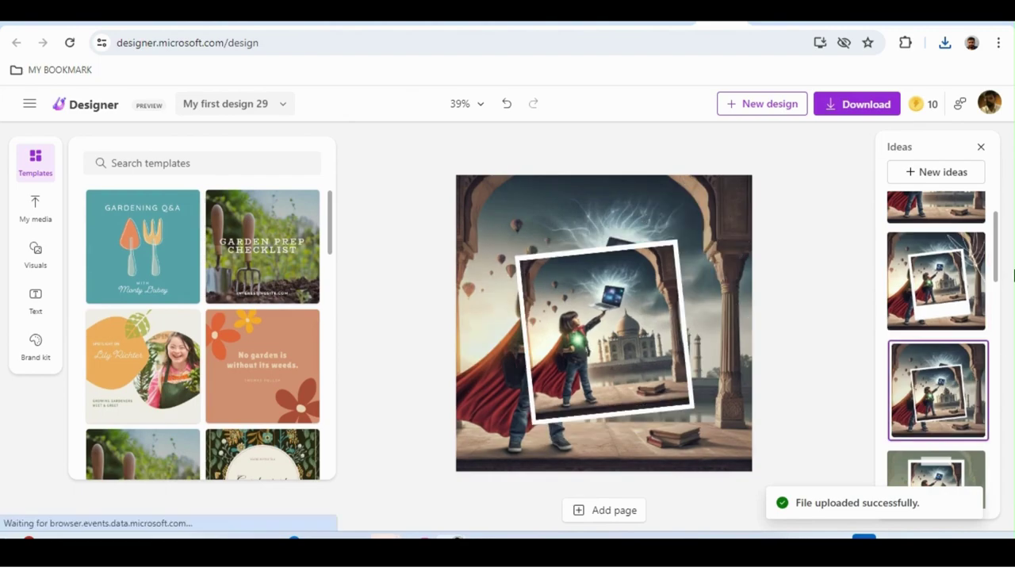
pyautogui.moveTo(997, 265); pyautogui.dragTo(990, 379)
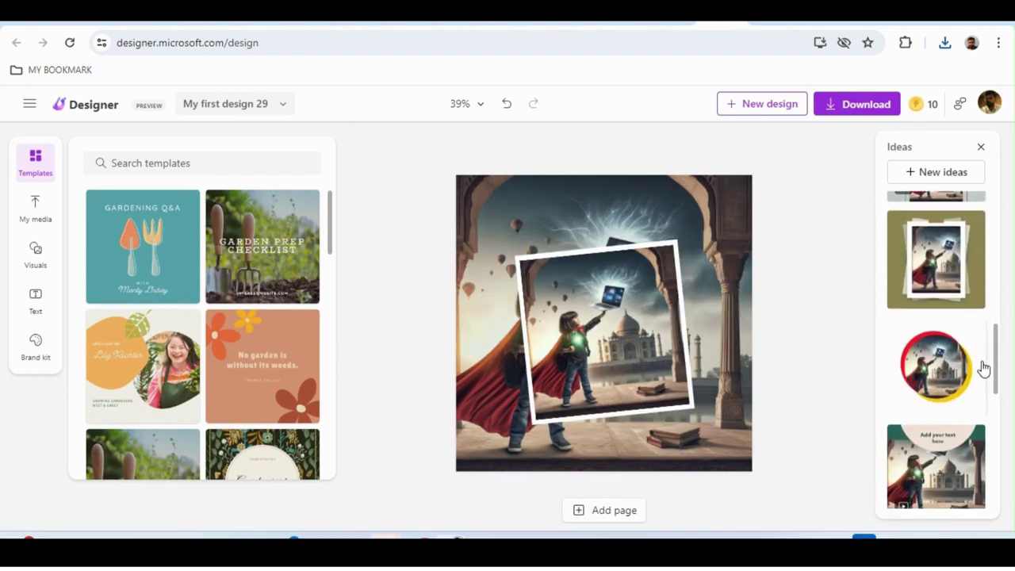
# - Apply the olive-green stacked-photo idea to the design and revisit the generative AI tools on the Designer home page
pyautogui.click(937, 273)
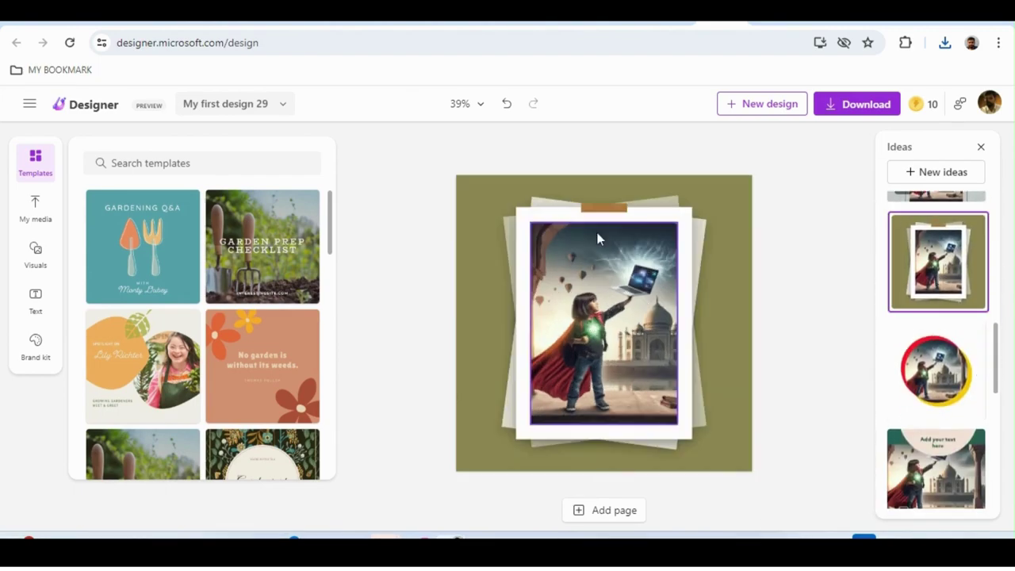
pyautogui.hotkey('alt', 'Left')
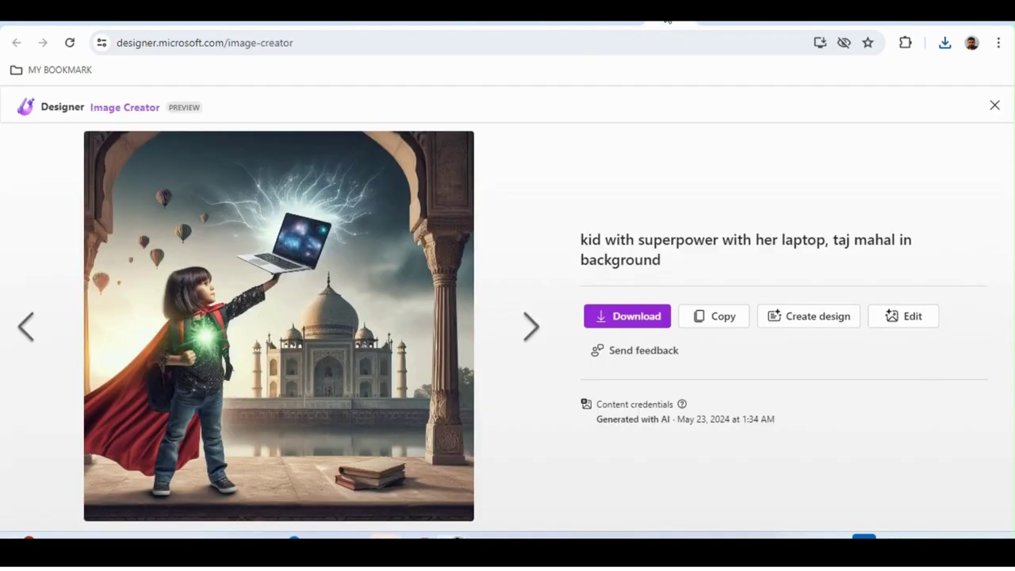
pyautogui.press('Escape')
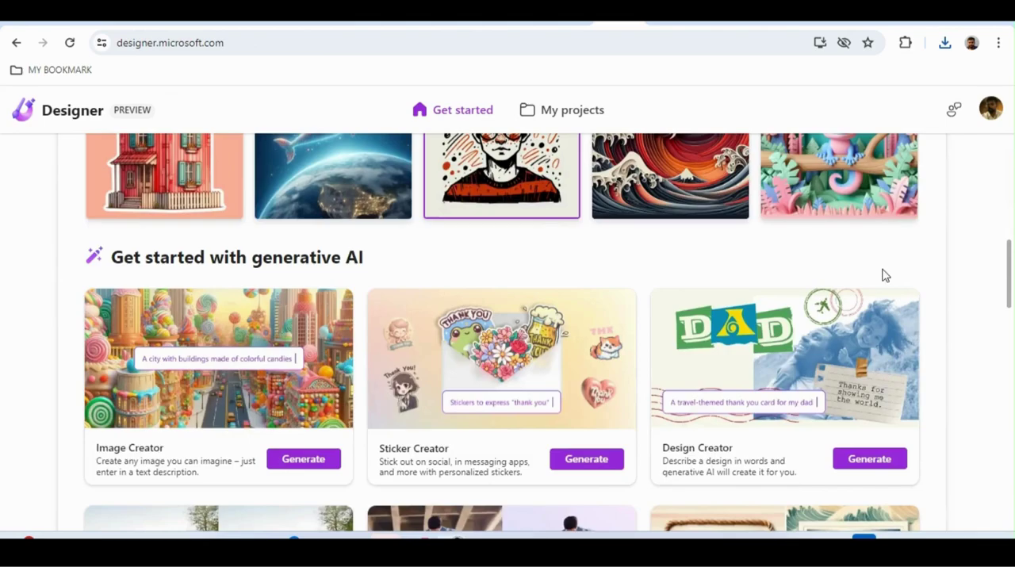
pyautogui.moveTo(1005, 278); pyautogui.dragTo(999, 143)
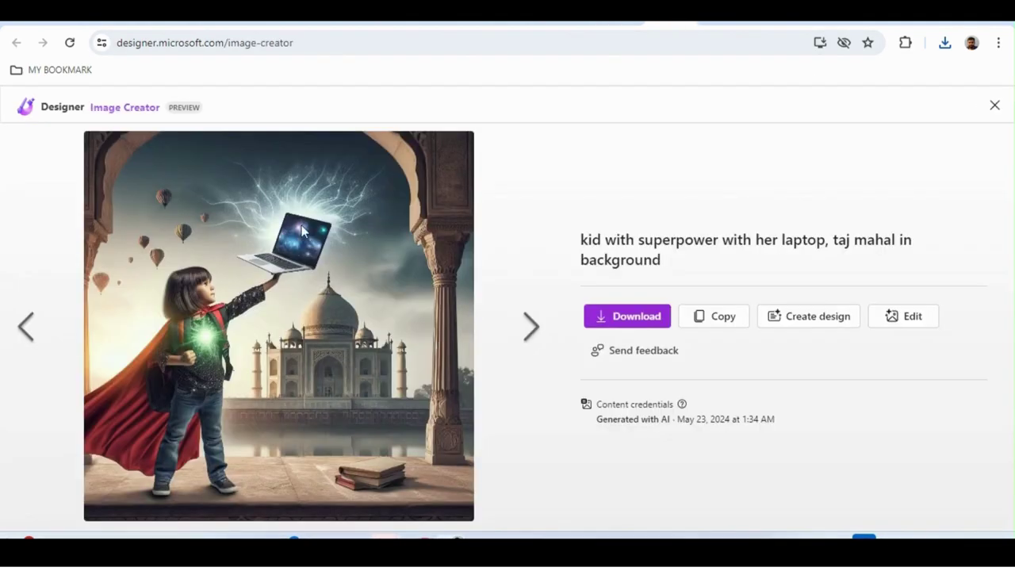
# - Close the enlarged image and generate two more image sets from "kid with superpower with her laptop, taj mahal in background"
pyautogui.click(995, 106)
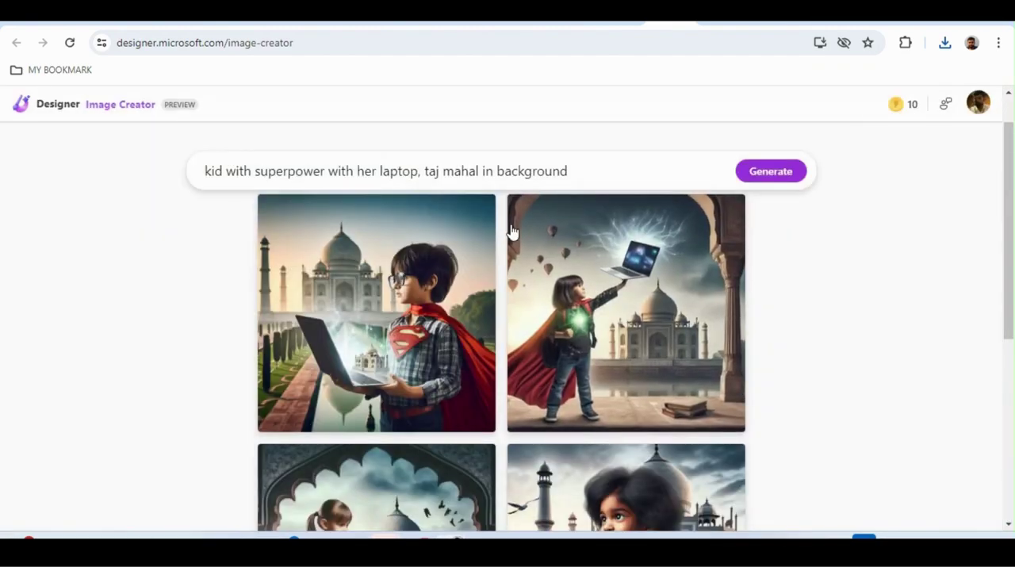
pyautogui.click(453, 170)
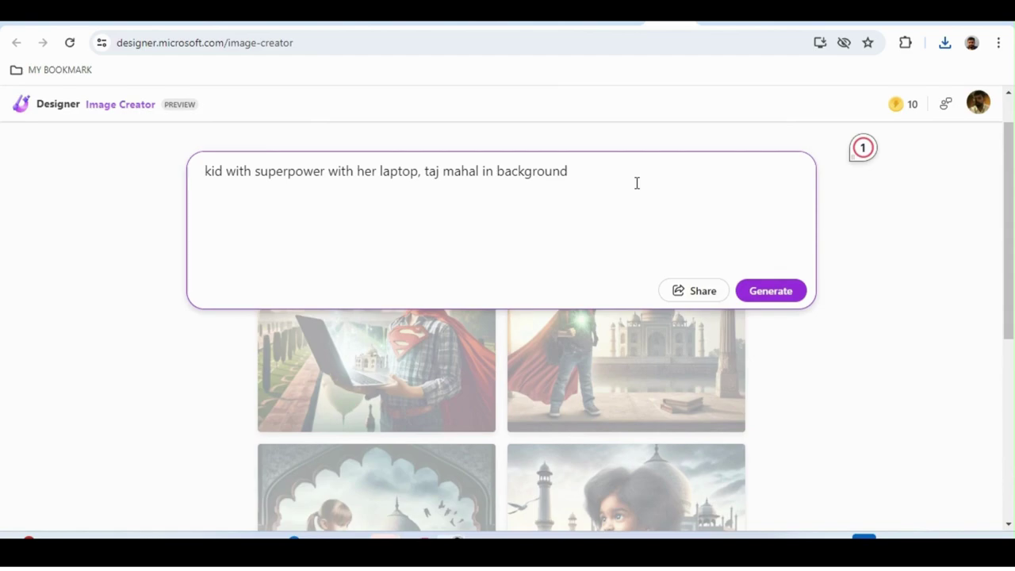
pyautogui.click(771, 291)
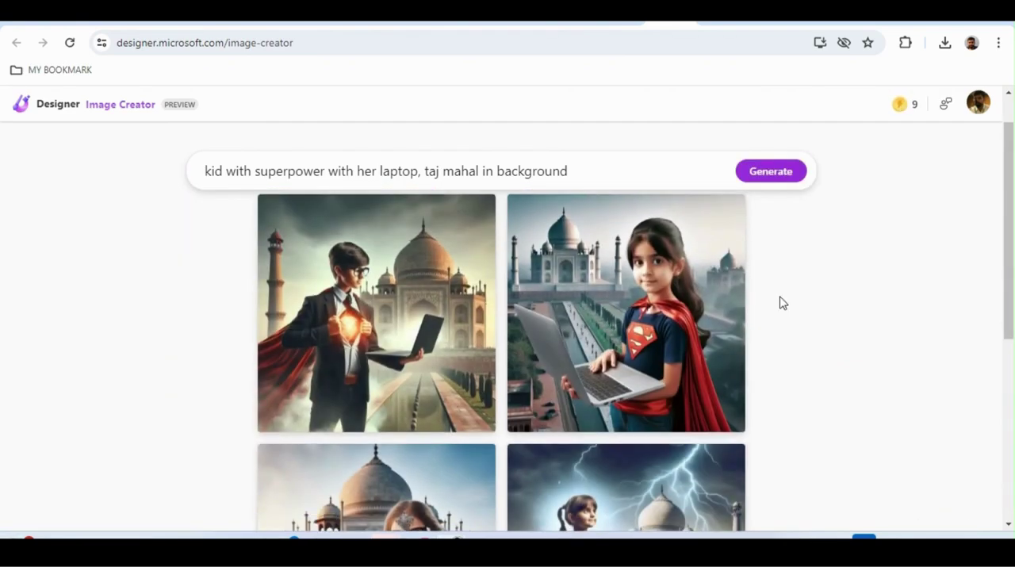
pyautogui.moveTo(1011, 283); pyautogui.dragTo(902, 264)
pyautogui.click(777, 179)
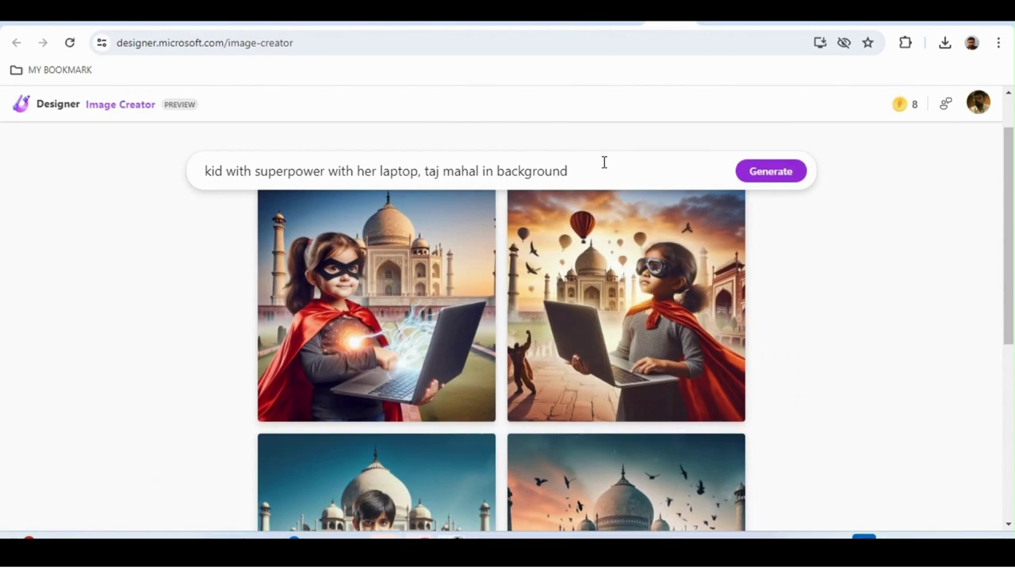
# - Replace the Taj Mahal in the description with "howrah bridge", generate new images and look through them
pyautogui.click(604, 163)
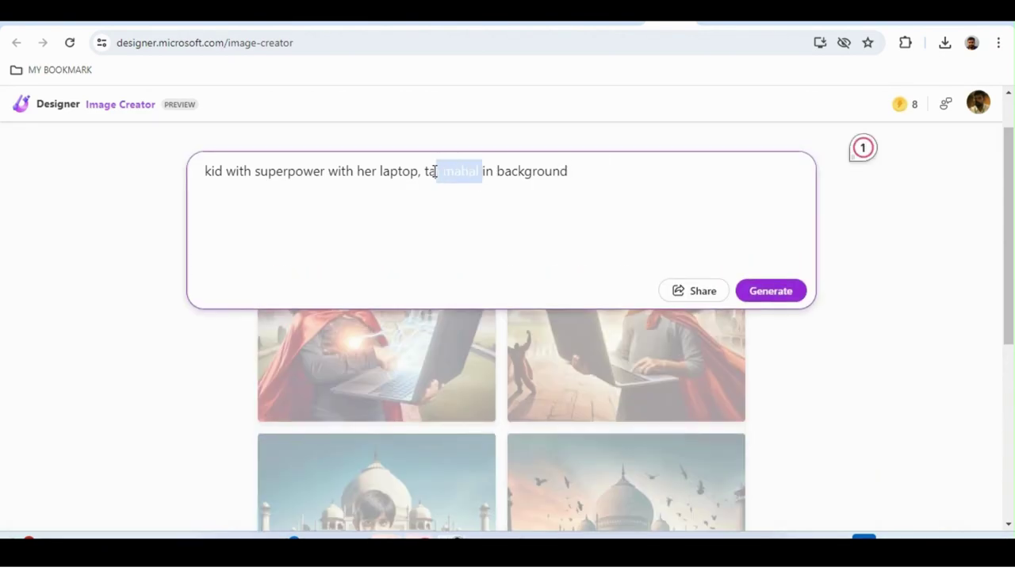
pyautogui.press('BackSpace')
pyautogui.press('BackSpace')
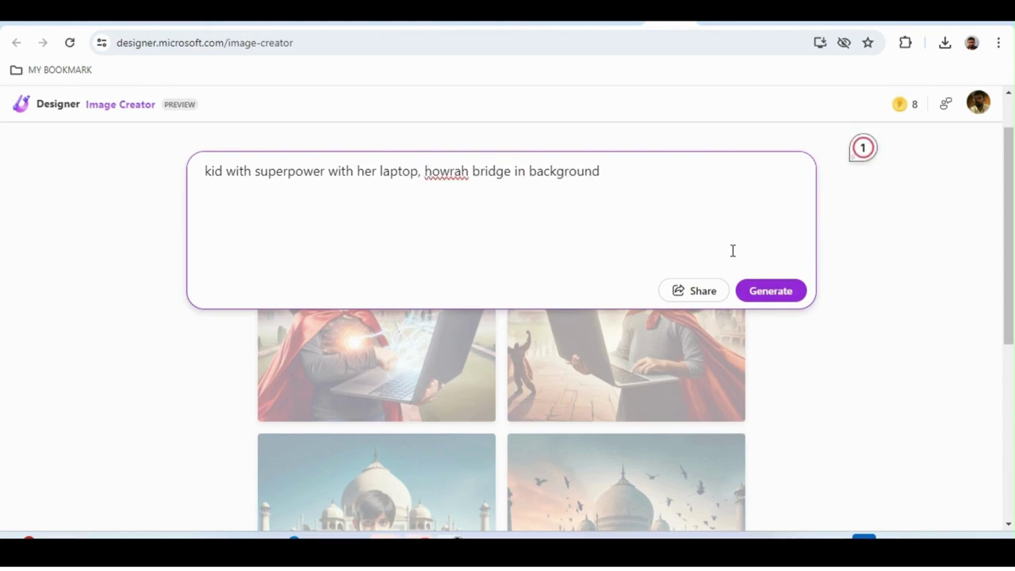
pyautogui.click(769, 291)
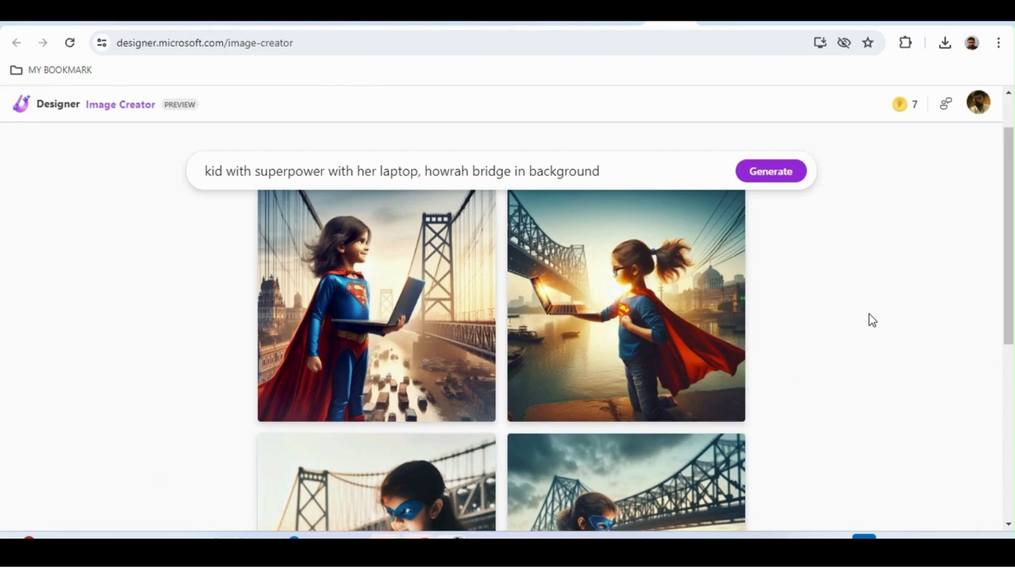
pyautogui.moveTo(1010, 254); pyautogui.dragTo(1008, 225)
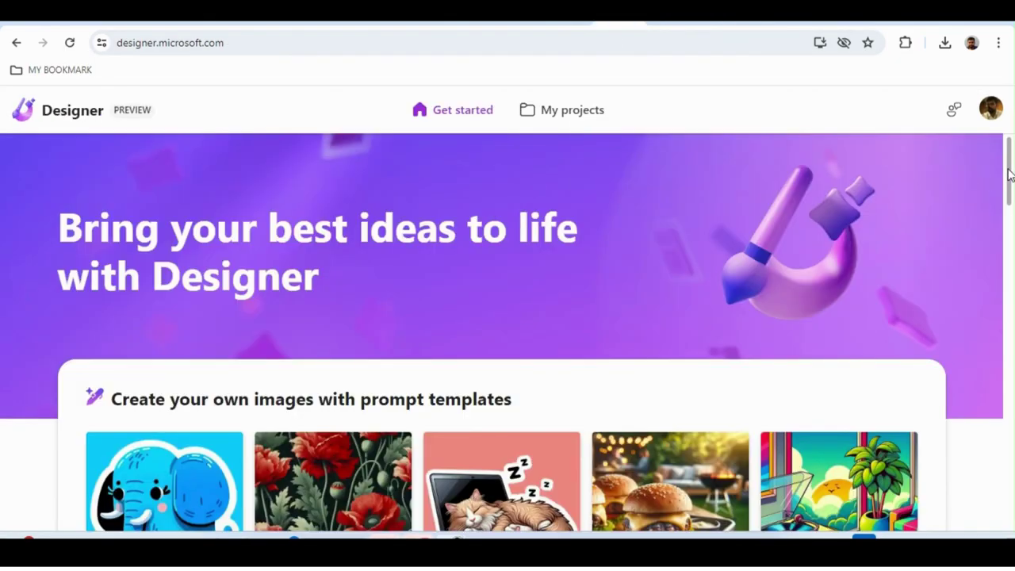
# - Open Sticker Creator from the Designer home page and generate stickers from the description "happy face with crown"
pyautogui.moveTo(1008, 175); pyautogui.dragTo(982, 297)
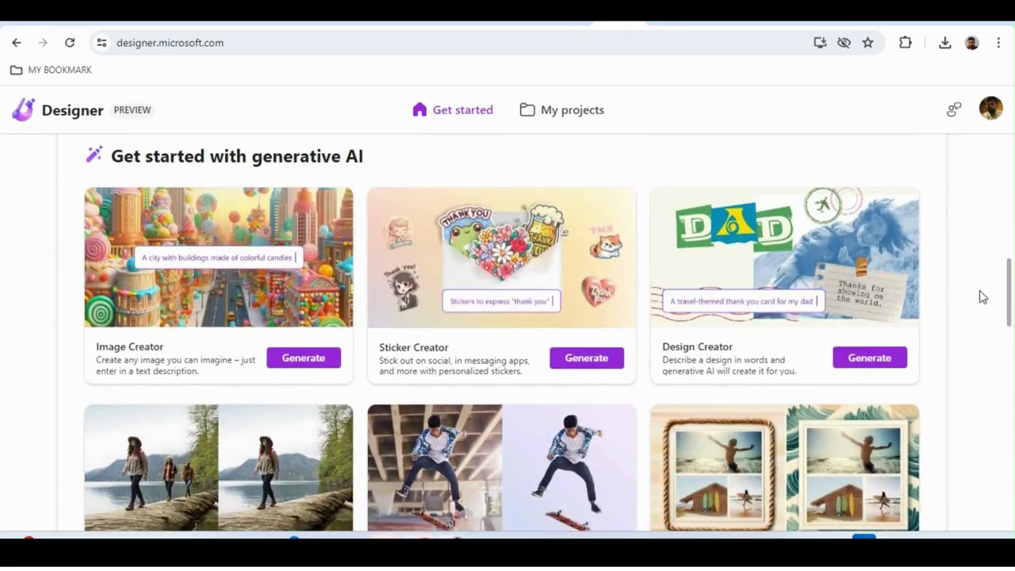
pyautogui.scroll(-1, 624, 306)
pyautogui.click(509, 280)
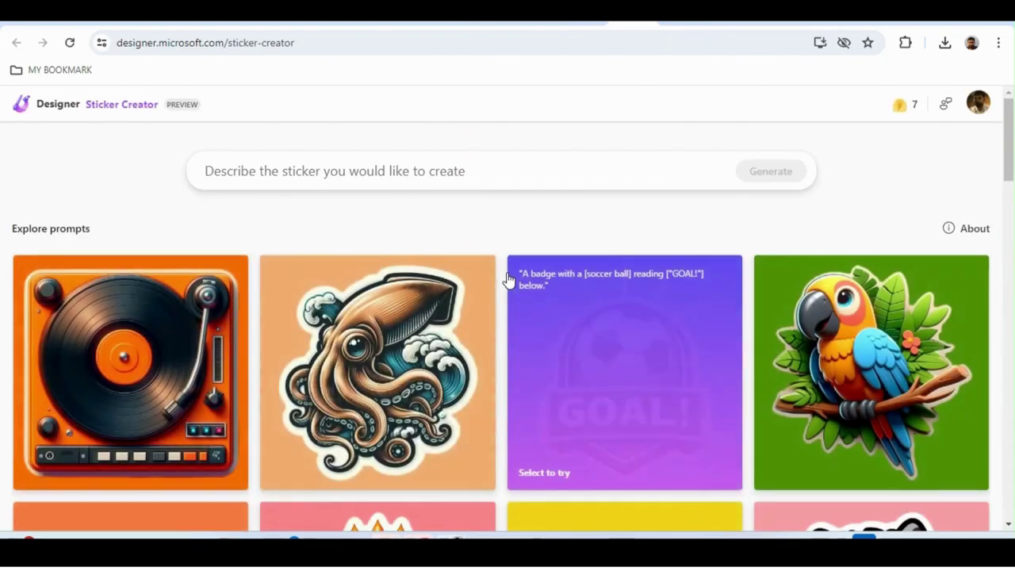
pyautogui.click(365, 171)
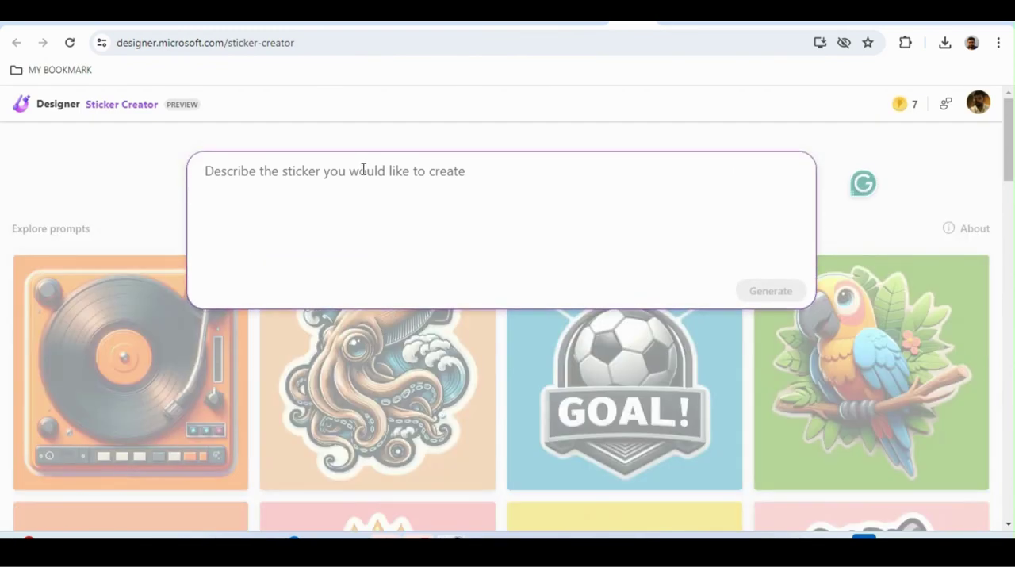
pyautogui.write('happy face with crown')
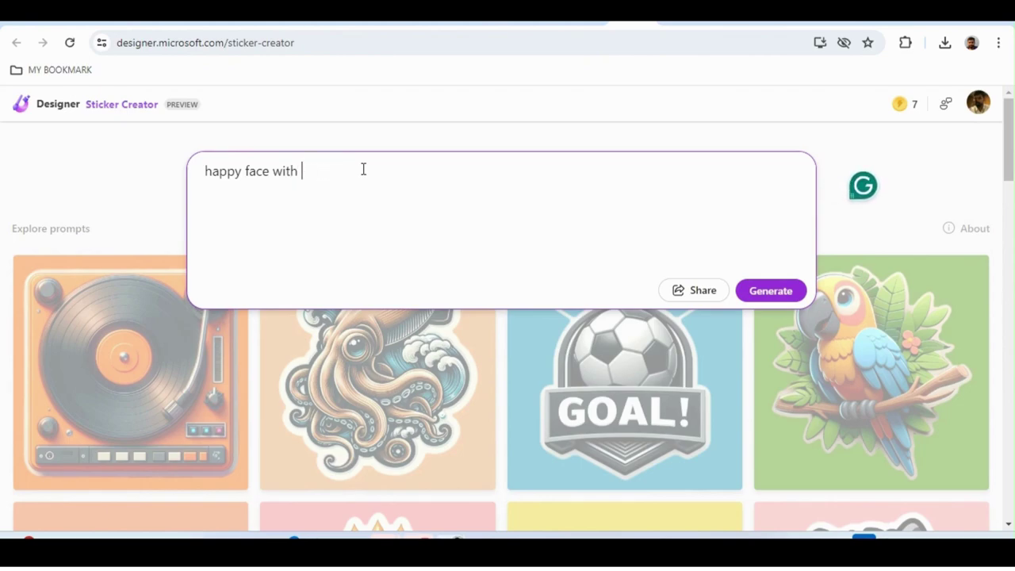
pyautogui.click(777, 291)
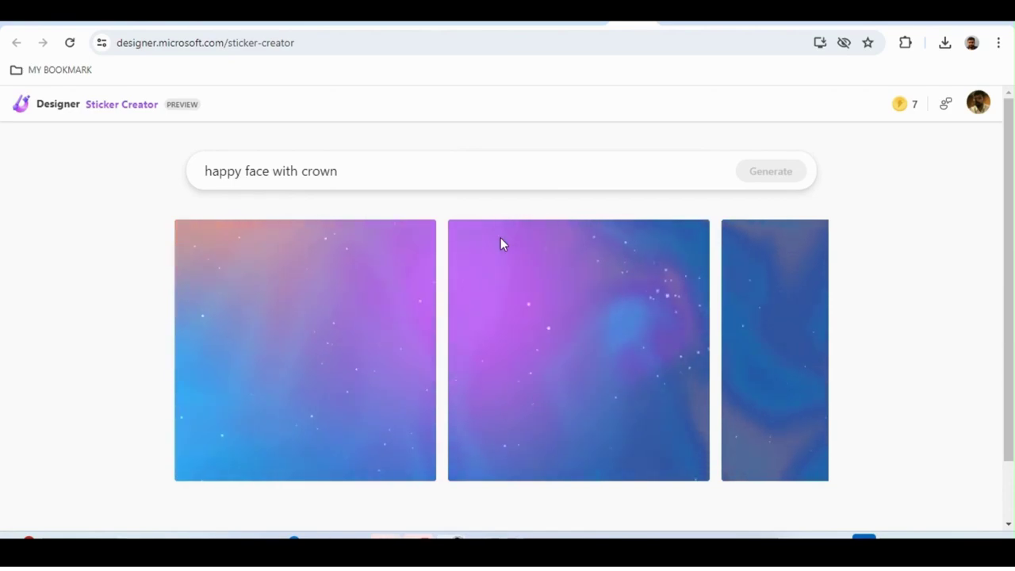
# - Switch to Presentation1 in PowerPoint and move the laptop skyline picture to the right half of the slide
pyautogui.moveTo(646, 553)
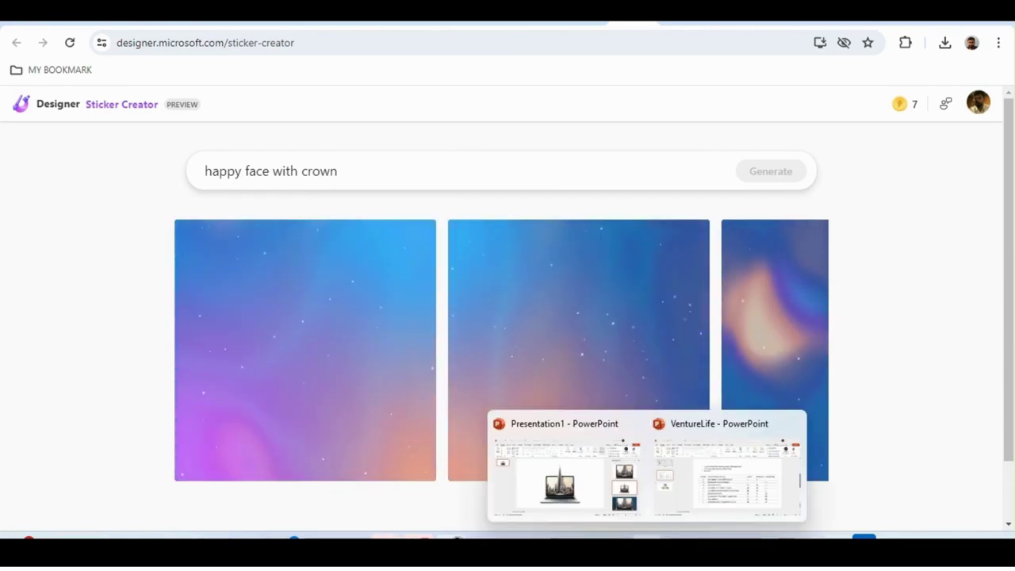
pyautogui.click(590, 499)
pyautogui.click(471, 324)
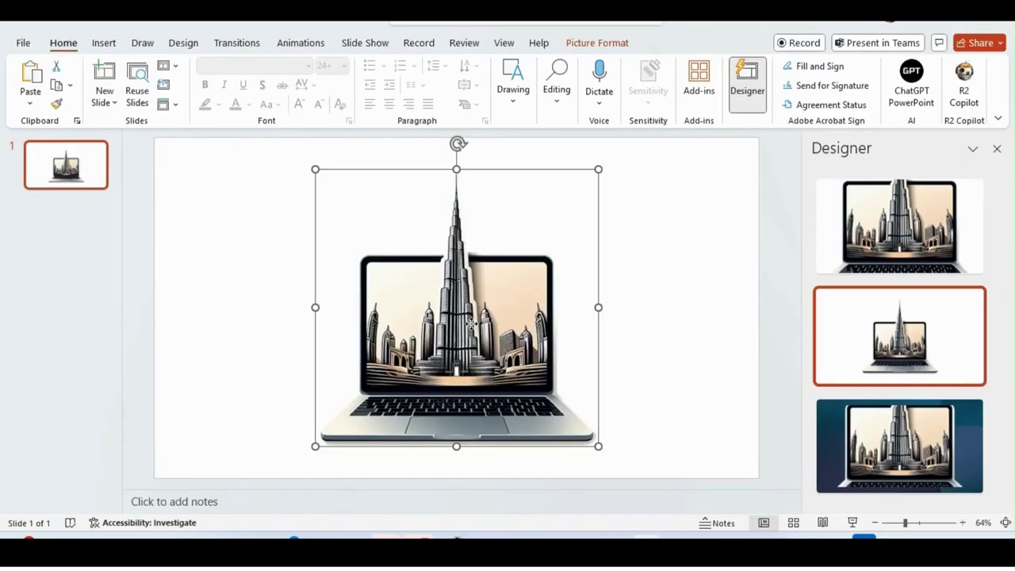
pyautogui.moveTo(471, 324); pyautogui.dragTo(620, 298)
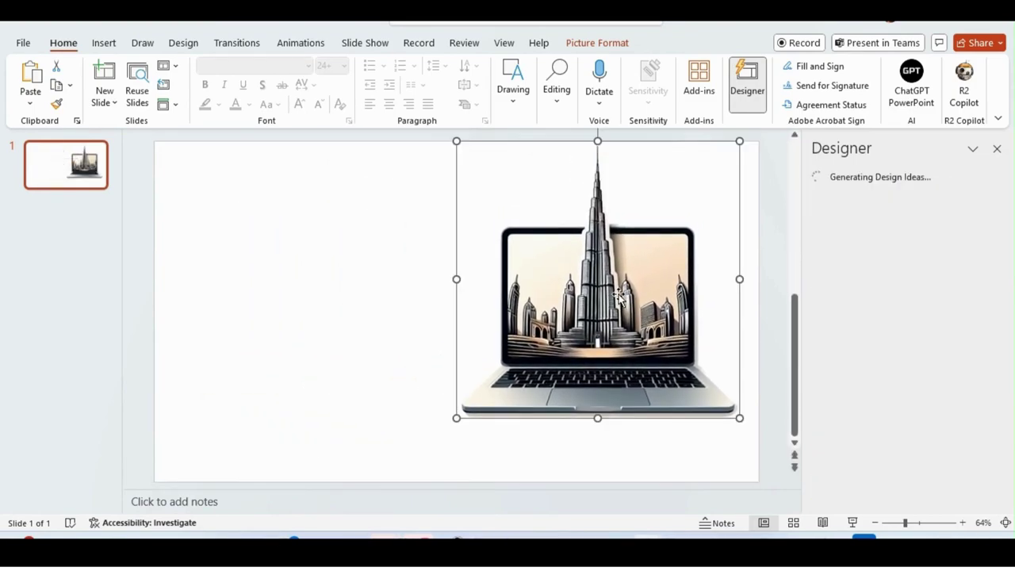
pyautogui.click(302, 240)
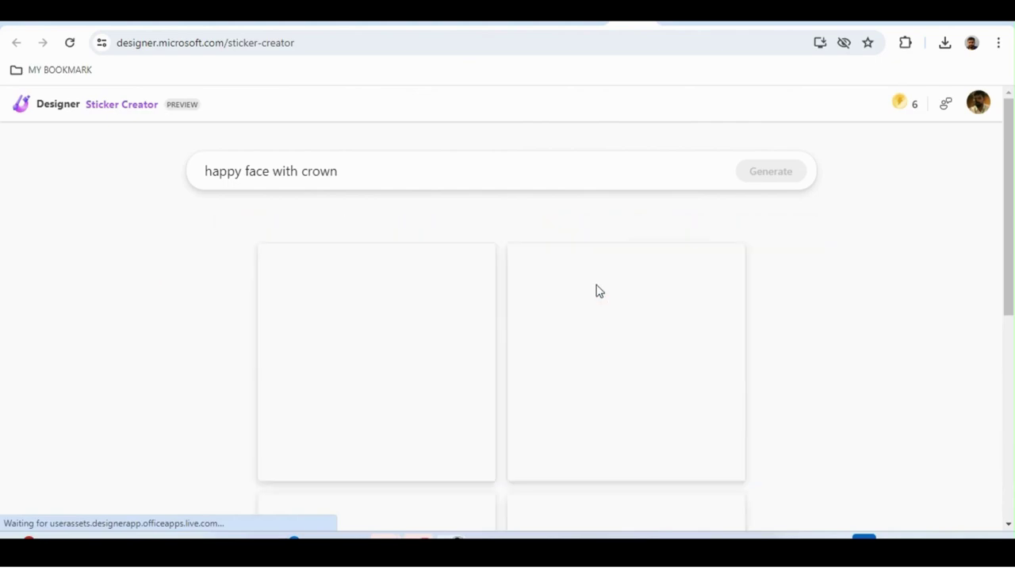
# - Look through the crowned-face stickers in Designer and generate new ones from "make realistic happy face with crown"
pyautogui.moveTo(1007, 289); pyautogui.dragTo(978, 491)
pyautogui.scroll(10, 864, 250)
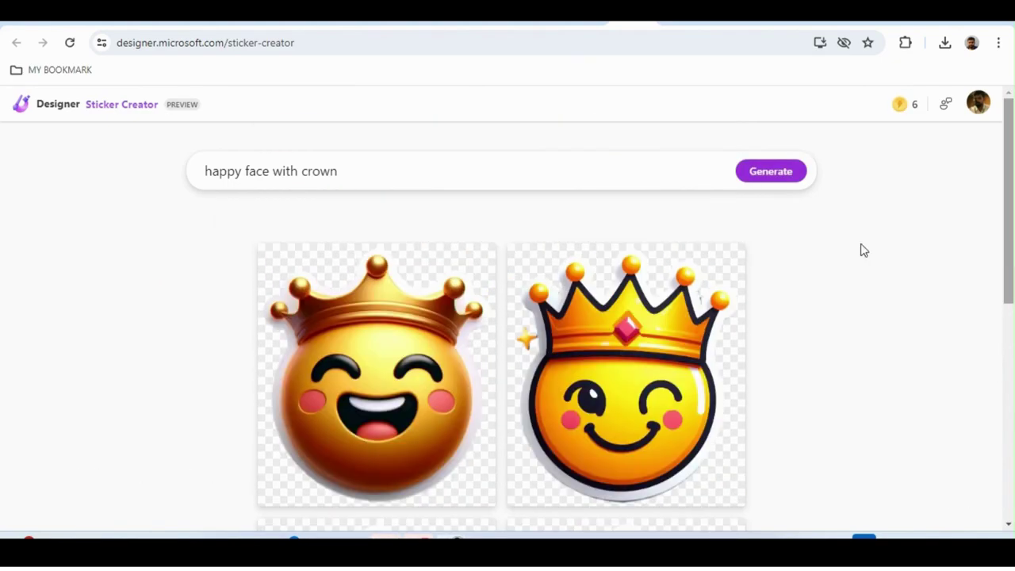
pyautogui.click(235, 170)
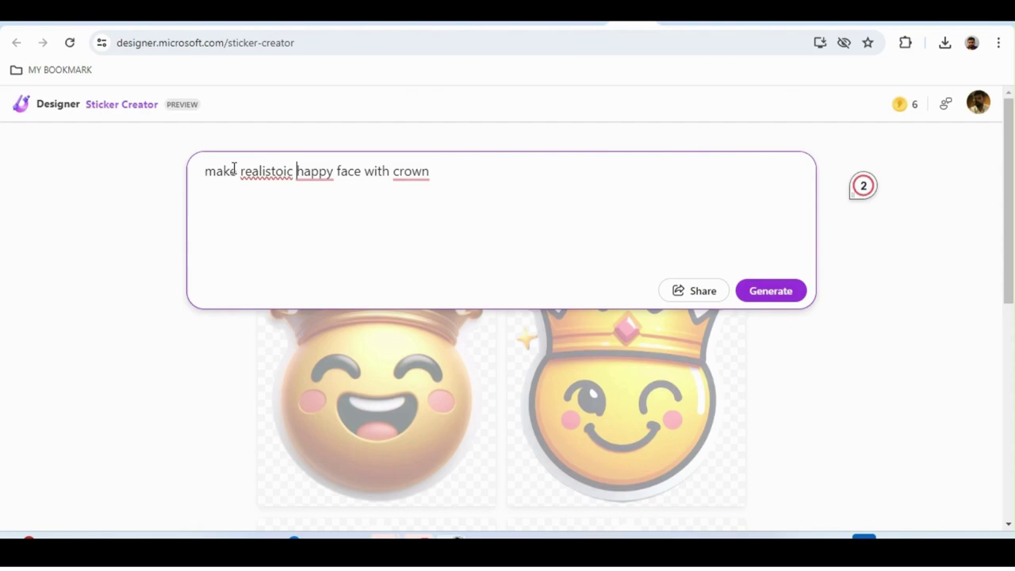
pyautogui.moveTo(253, 176)
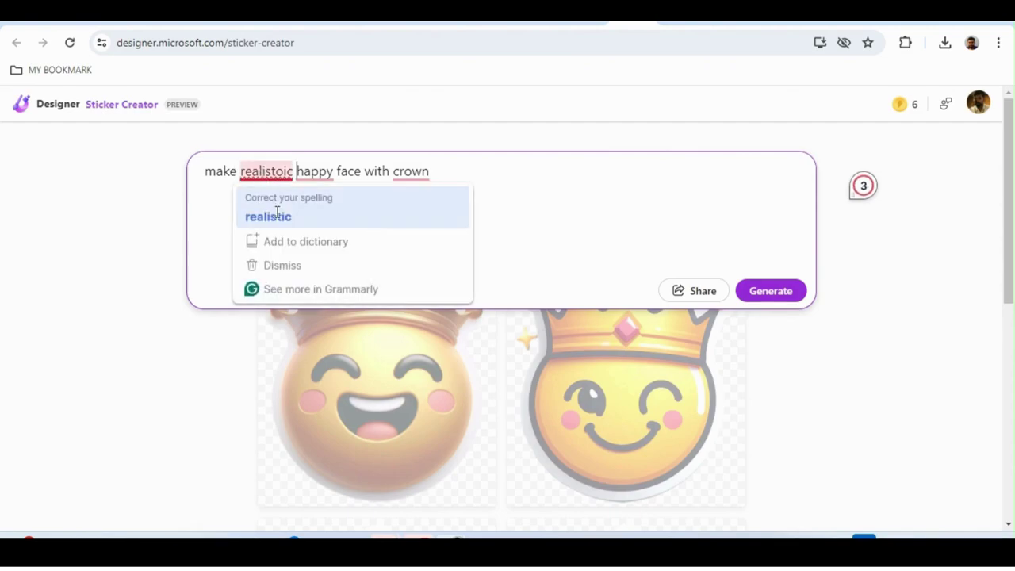
pyautogui.click(269, 214)
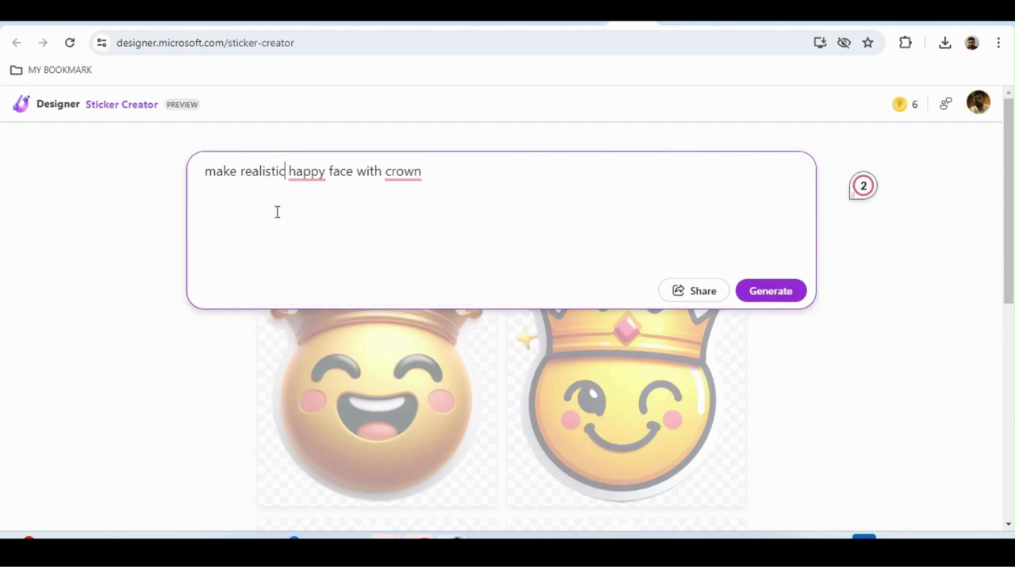
pyautogui.click(770, 291)
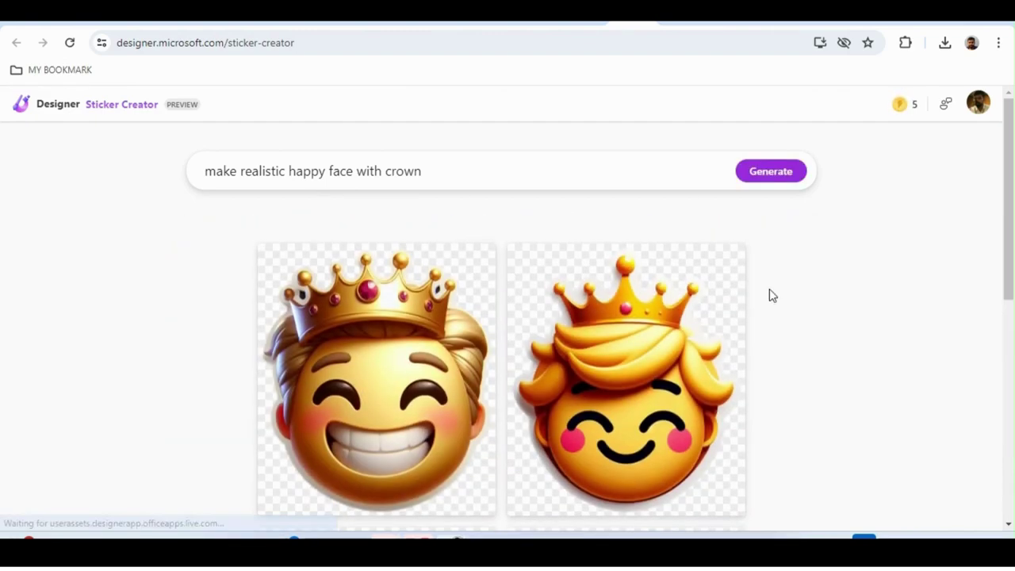
# - Generate stickers from "make realistic happy face with crown, paris in background" and open the laughing face with the colour Eiffel Tower
pyautogui.moveTo(1010, 249); pyautogui.dragTo(961, 429)
pyautogui.scroll(5, 961, 429)
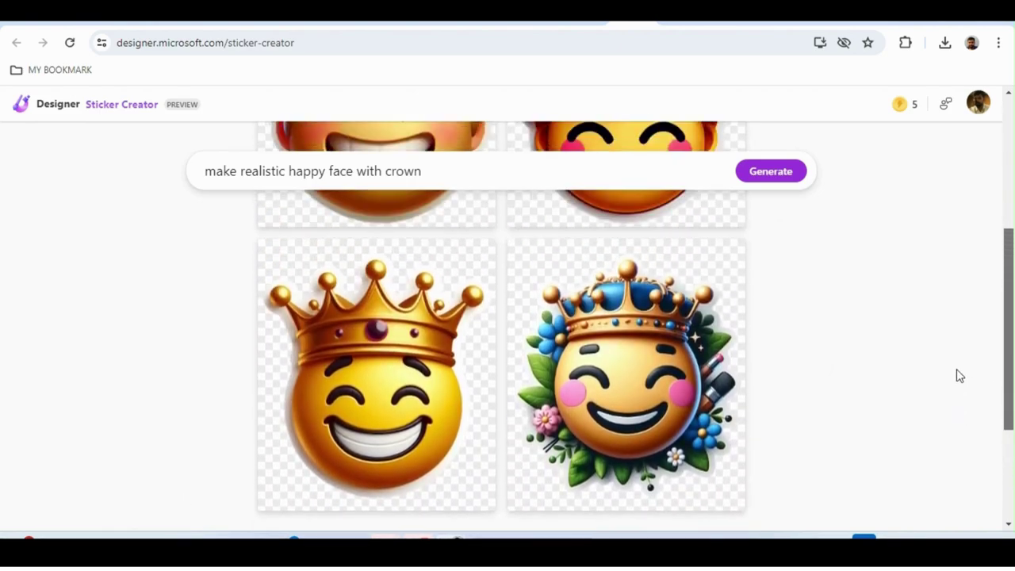
pyautogui.click(431, 176)
pyautogui.write(', paris in')
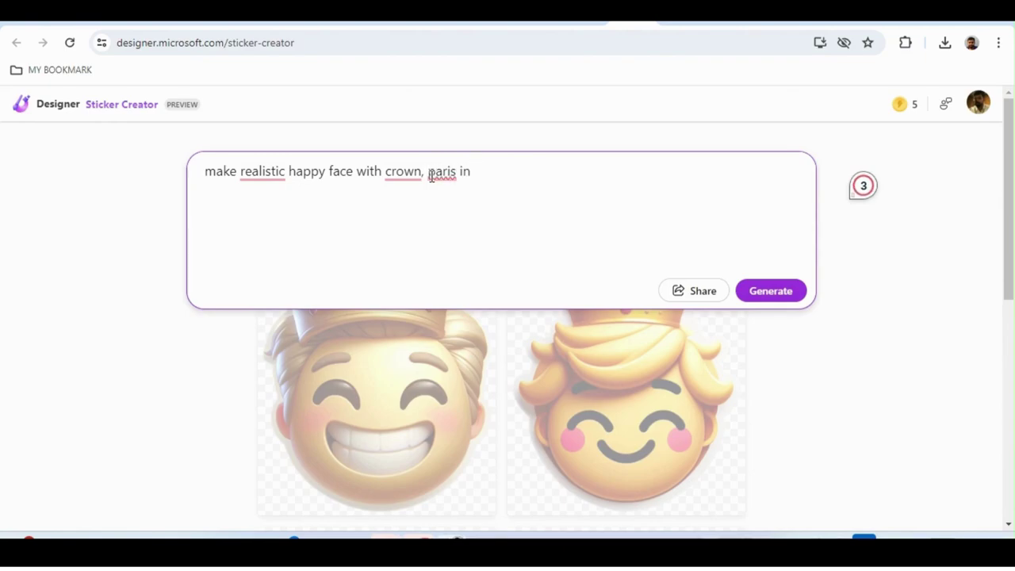
pyautogui.write('ground')
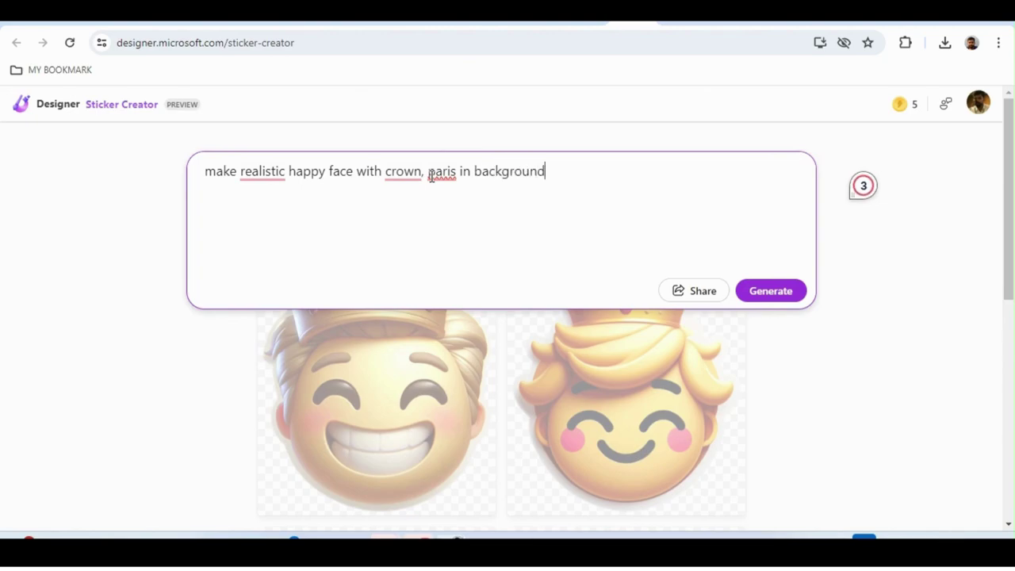
pyautogui.click(757, 294)
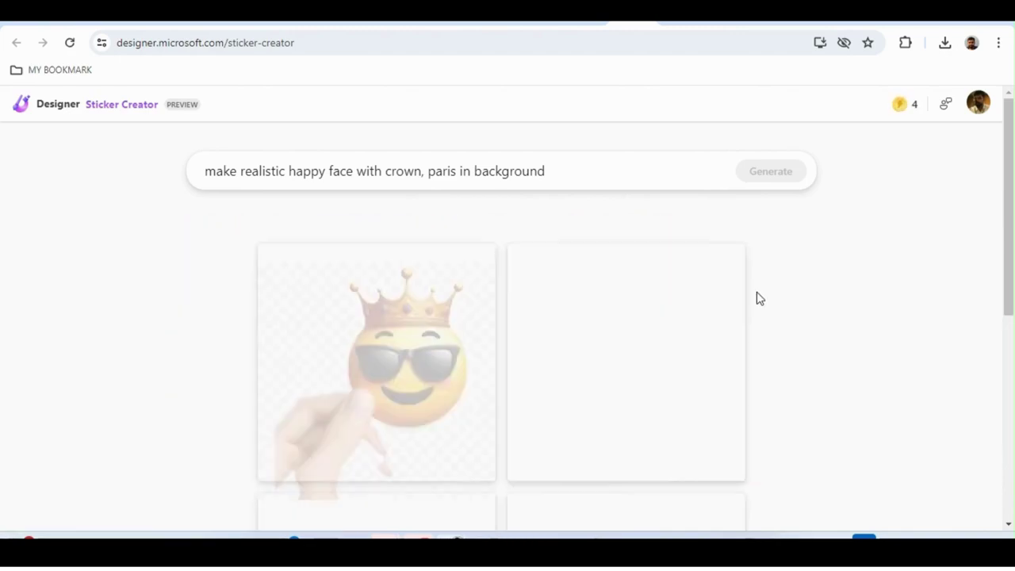
pyautogui.moveTo(1007, 274); pyautogui.dragTo(974, 452)
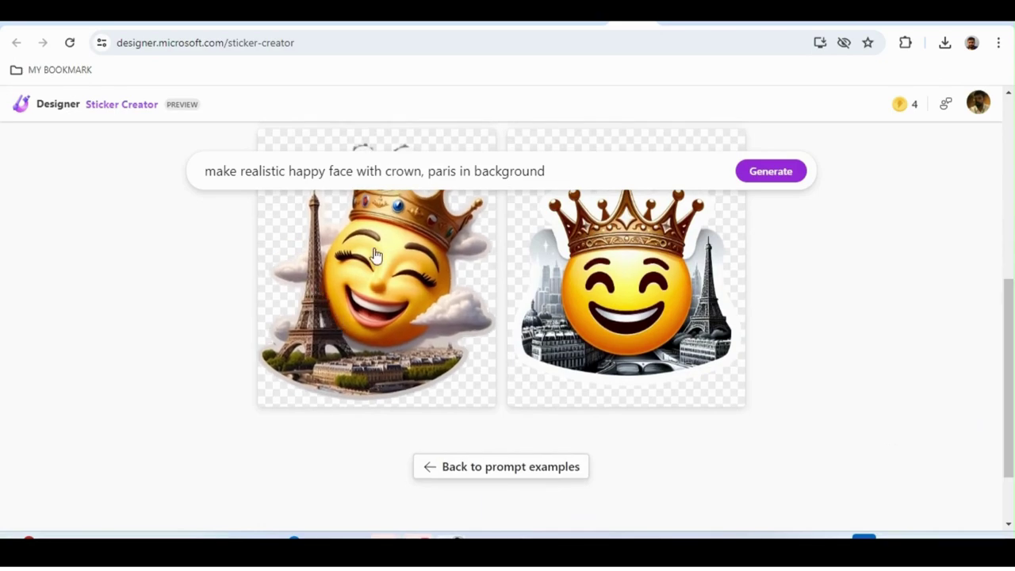
pyautogui.click(428, 267)
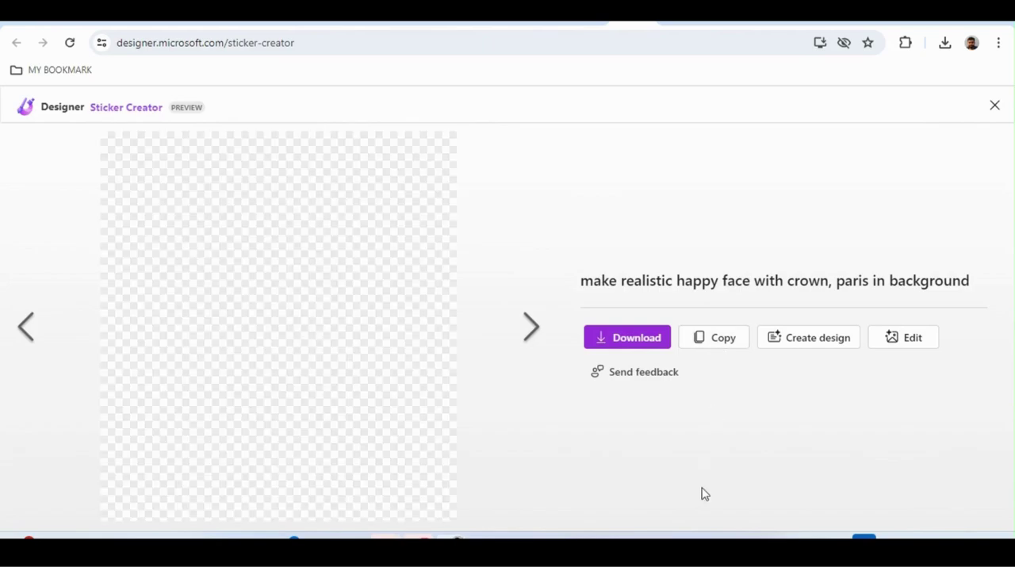
# - Switch to Presentation1 in PowerPoint, paste the clipboard text onto the slide and return to the opened sticker in Designer
pyautogui.moveTo(618, 518)
pyautogui.click(590, 494)
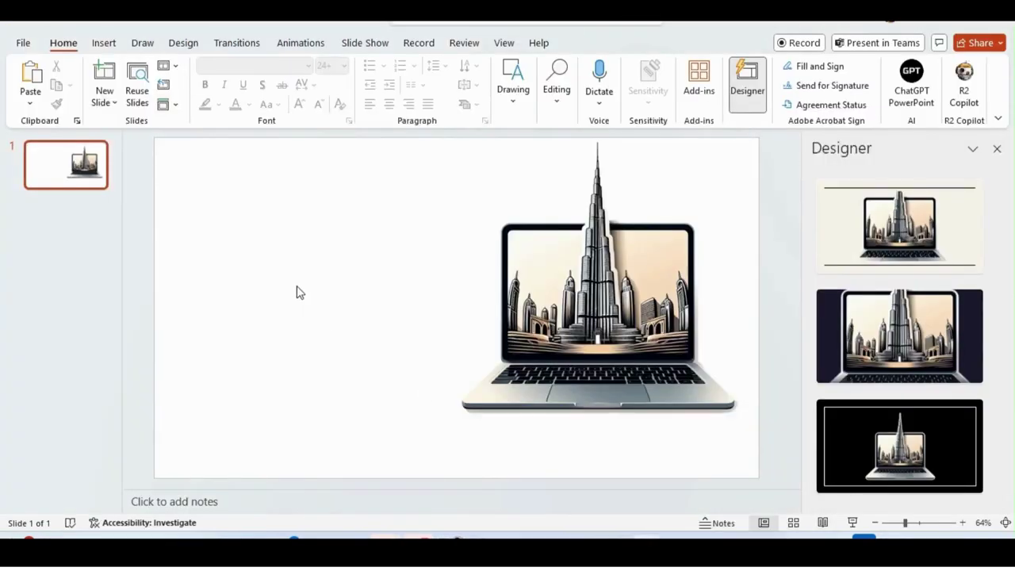
pyautogui.click(331, 275)
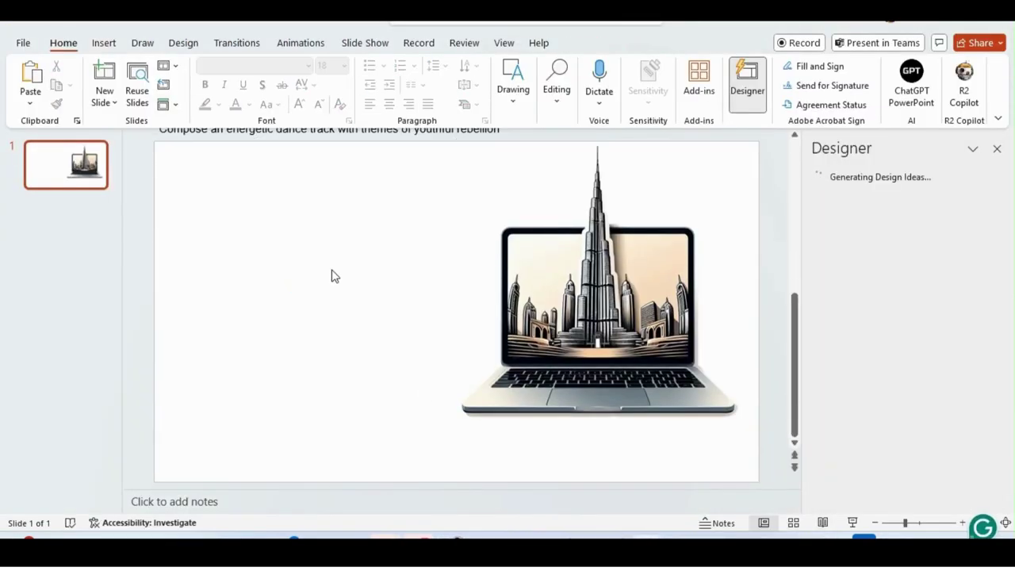
pyautogui.hotkey('alt', 'Tab')
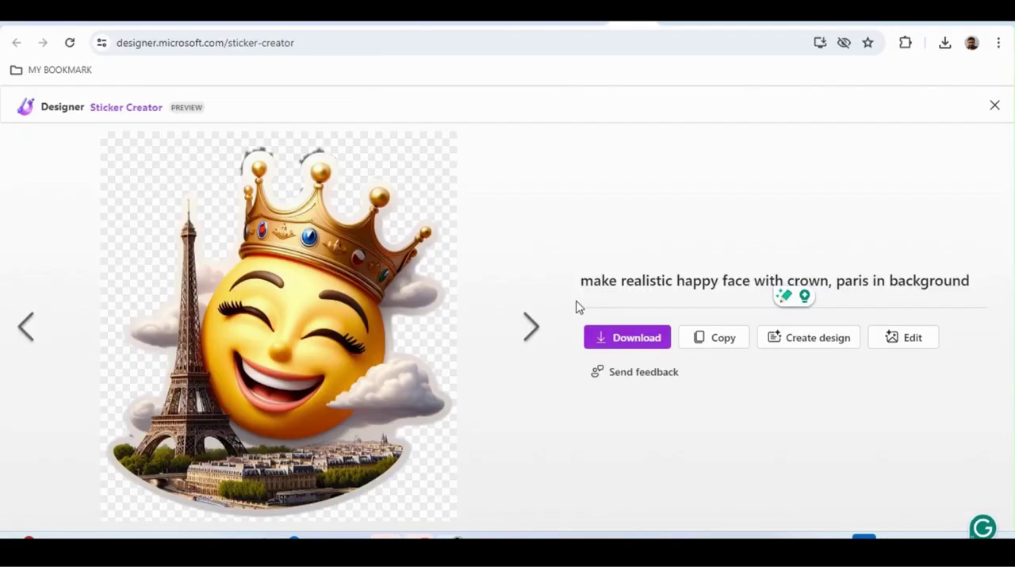
# - Download the crowned laughing face sticker with the Eiffel Tower and open the downloaded Designer.png
pyautogui.click(635, 341)
pyautogui.click(642, 369)
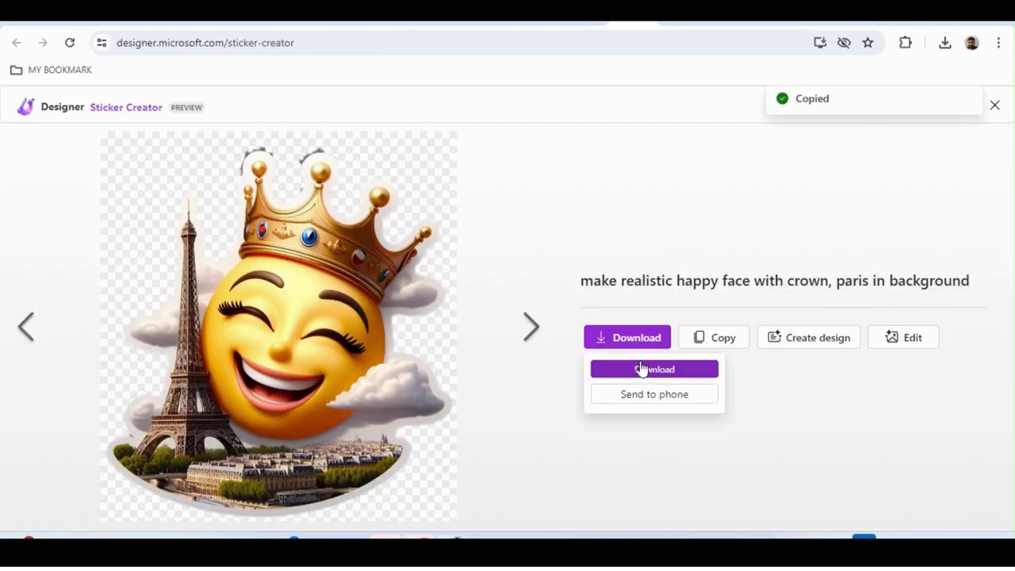
pyautogui.click(673, 372)
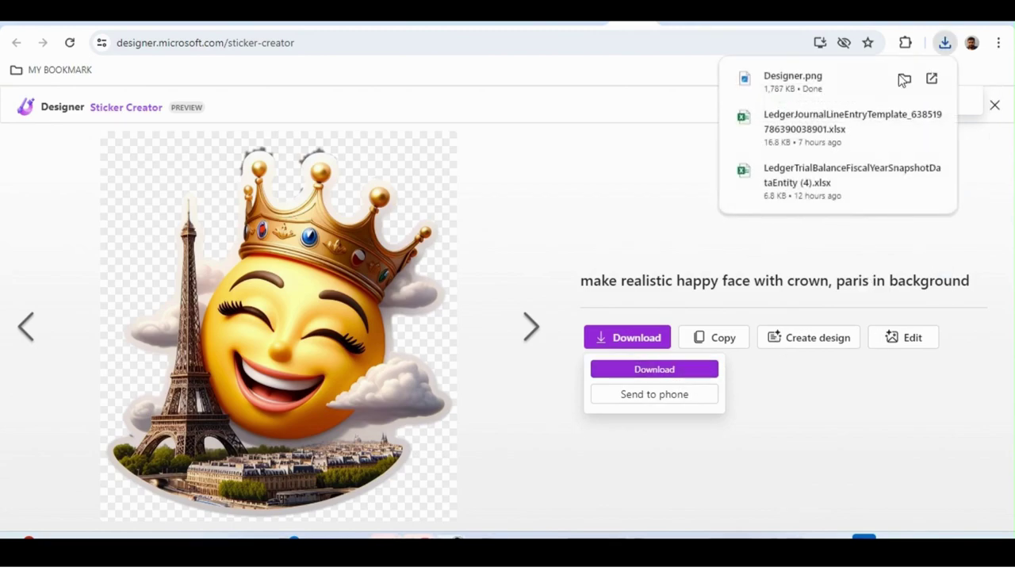
pyautogui.click(848, 84)
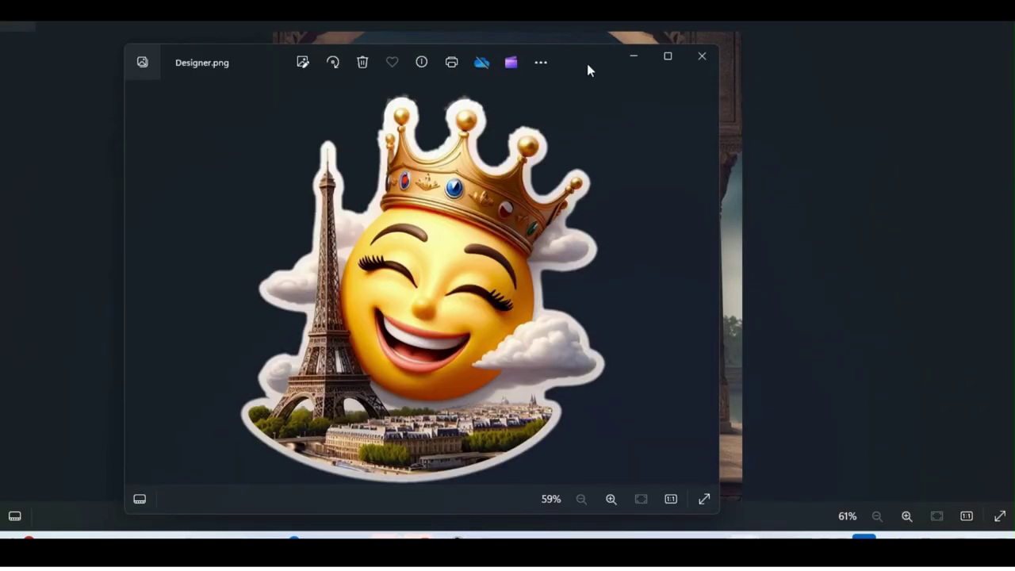
# - Copy the sticker image, switch to Presentation1 in PowerPoint, paste it and place it on the left half of the slide
pyautogui.hotkey('ctrl', 'c')
pyautogui.hotkey('alt', 'Tab')
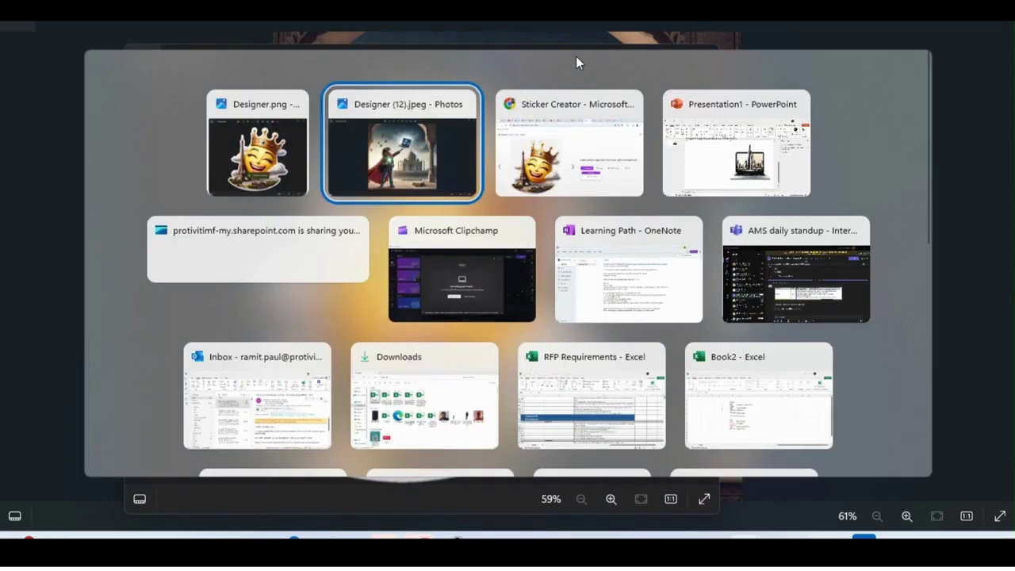
pyautogui.hotkey('alt', 'Tab')
pyautogui.hotkey('alt', 'Tab')
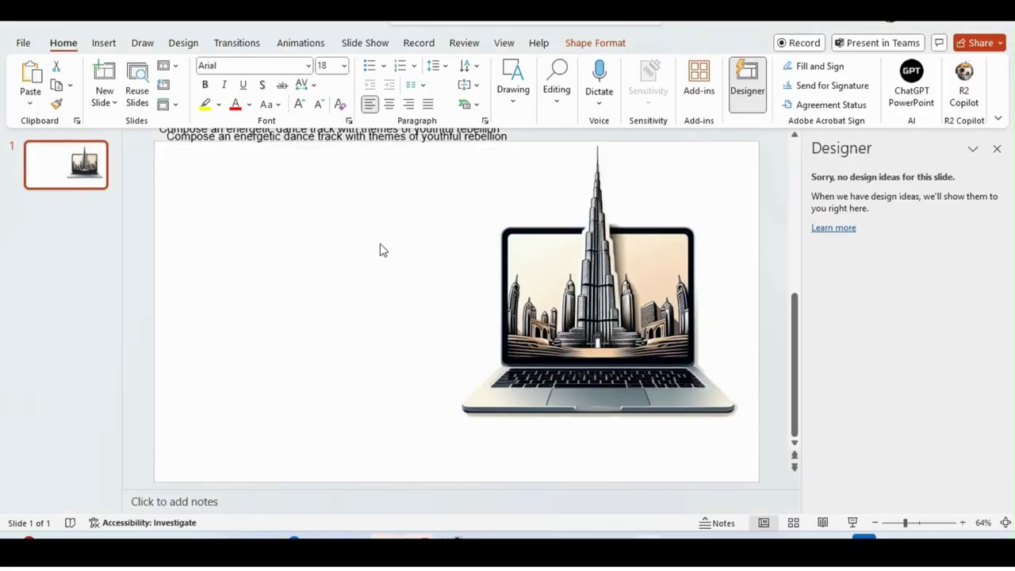
pyautogui.hotkey('ctrl', 'v')
pyautogui.moveTo(380, 243); pyautogui.dragTo(232, 231)
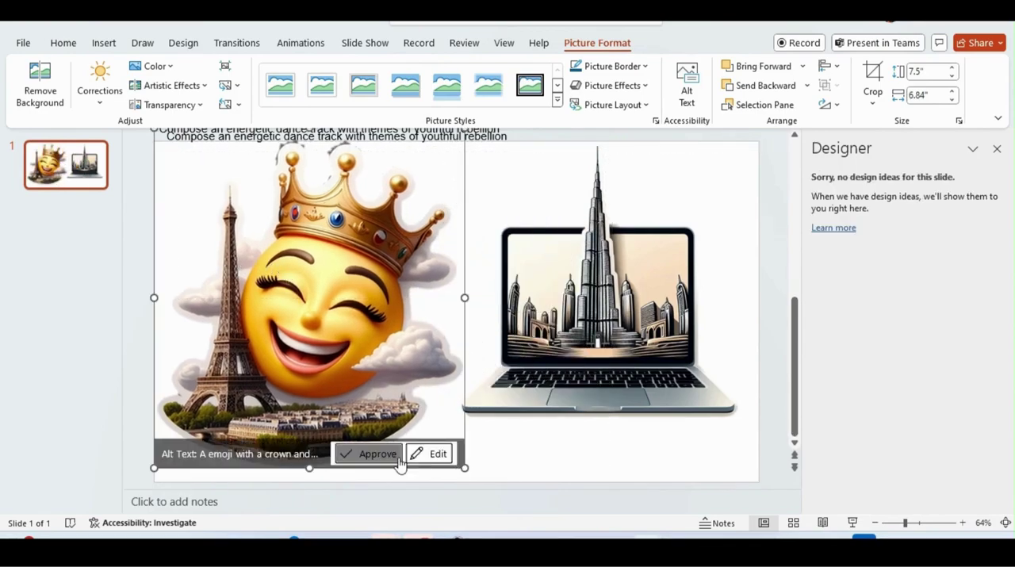
# - Approve the sticker's suggested alt text, shrink the picture and move it down level with the laptop skyline picture
pyautogui.click(388, 455)
pyautogui.moveTo(477, 468); pyautogui.dragTo(414, 400)
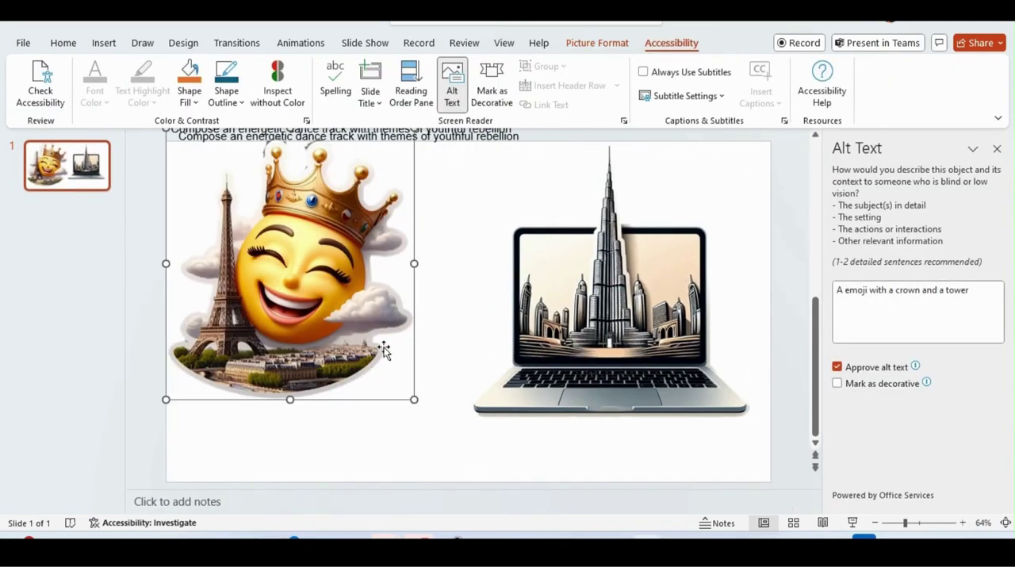
pyautogui.moveTo(333, 298); pyautogui.dragTo(364, 342)
pyautogui.click(492, 417)
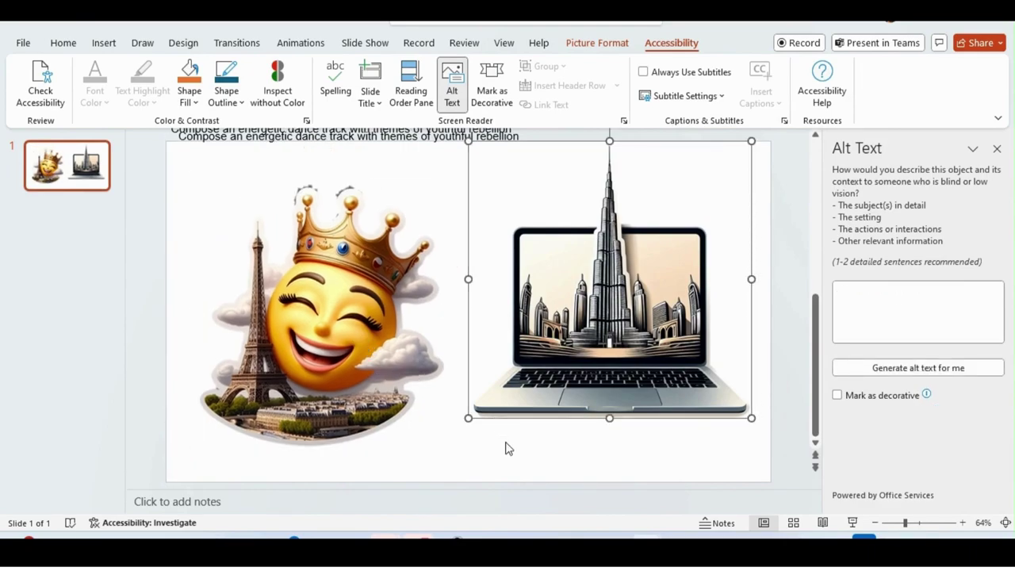
pyautogui.click(508, 448)
# - Switch from PowerPoint back to the browser and return to Designer's Get started page
pyautogui.hotkey('alt', 'Tab')
pyautogui.hotkey('alt', 'Tab')
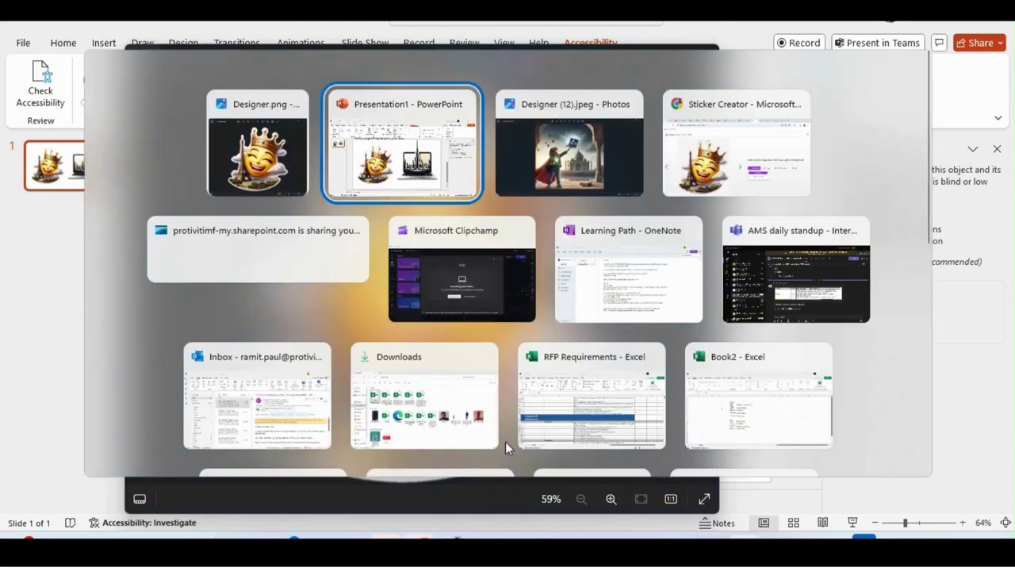
pyautogui.hotkey('alt', 'Tab')
pyautogui.hotkey('alt', 'Tab')
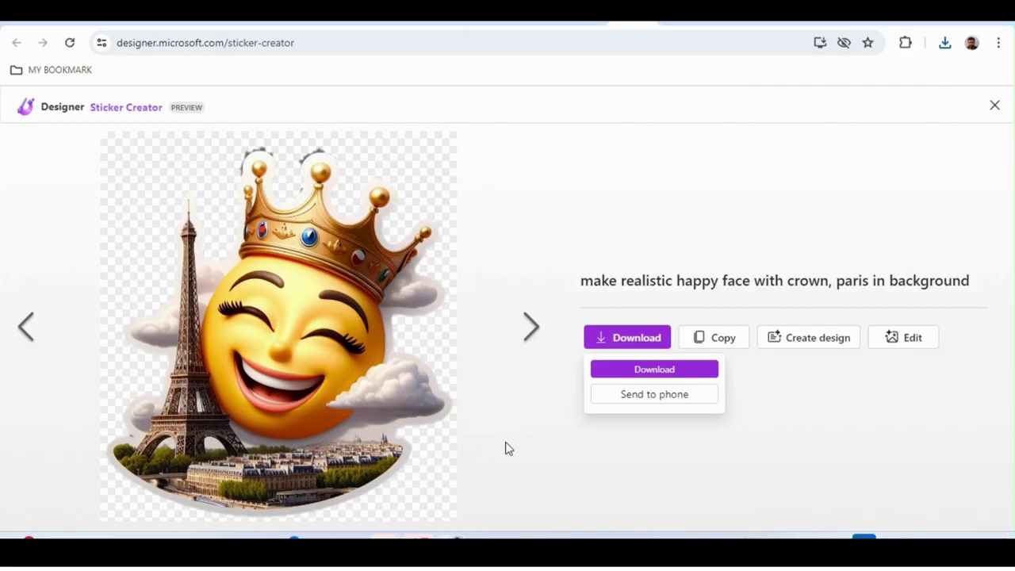
pyautogui.click(578, 24)
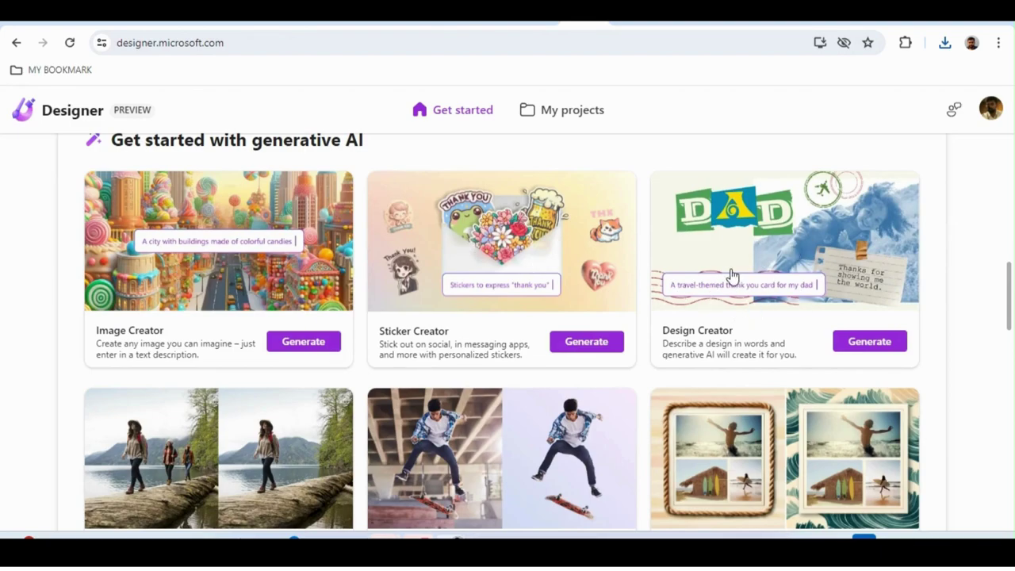
# - Start Remove background and upload the photo "image (1)" from the Downloads folder
pyautogui.moveTo(1009, 301)
pyautogui.mouseDown()
pyautogui.moveTo(1004, 351)
pyautogui.moveTo(1002, 336)
pyautogui.mouseUp()
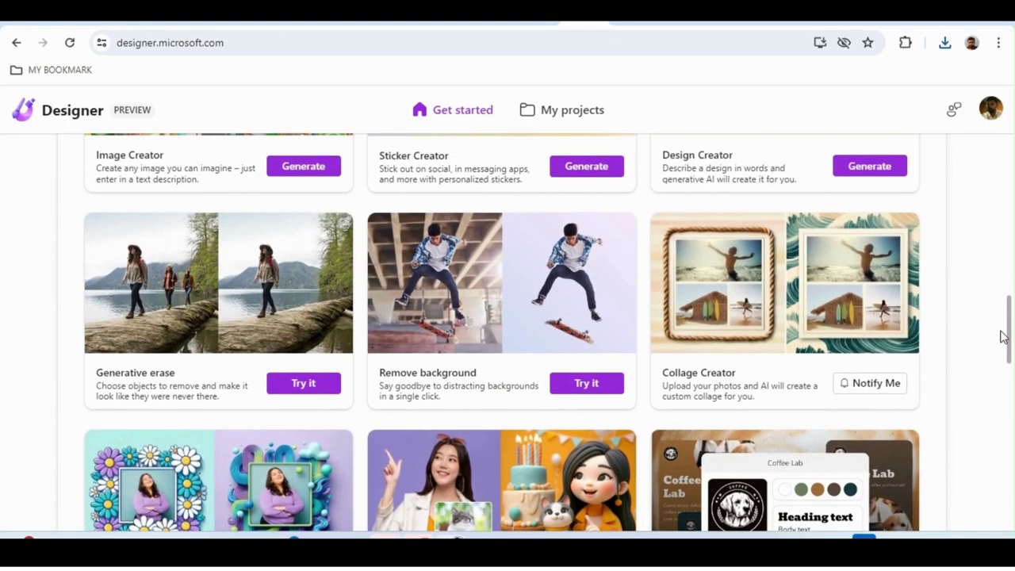
pyautogui.click(481, 295)
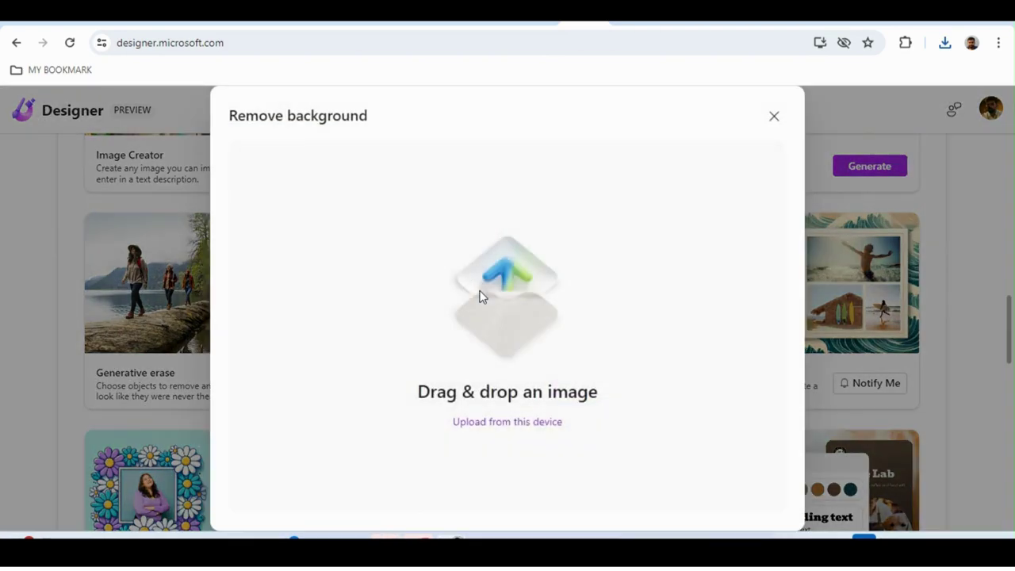
pyautogui.click(492, 424)
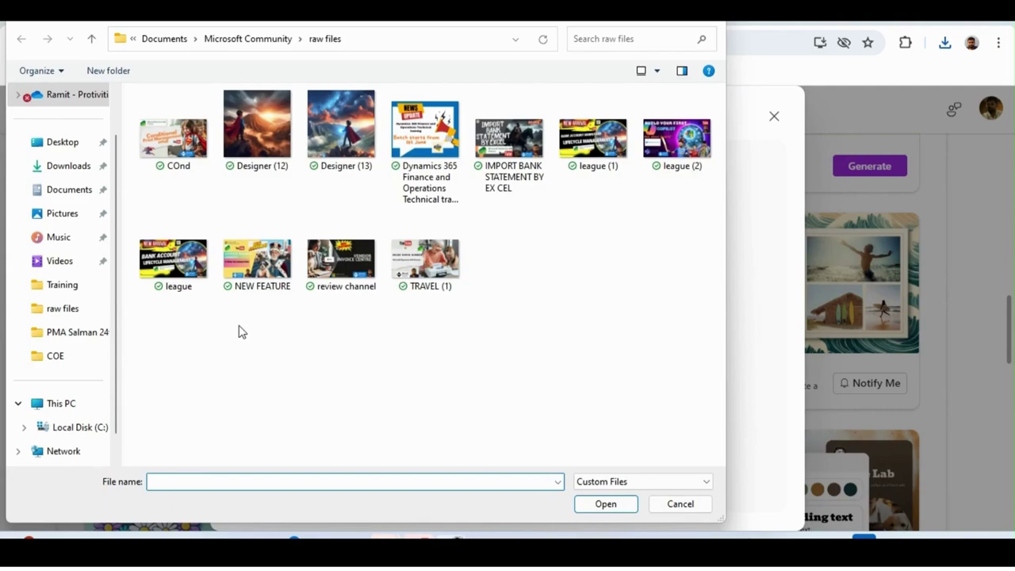
pyautogui.click(79, 168)
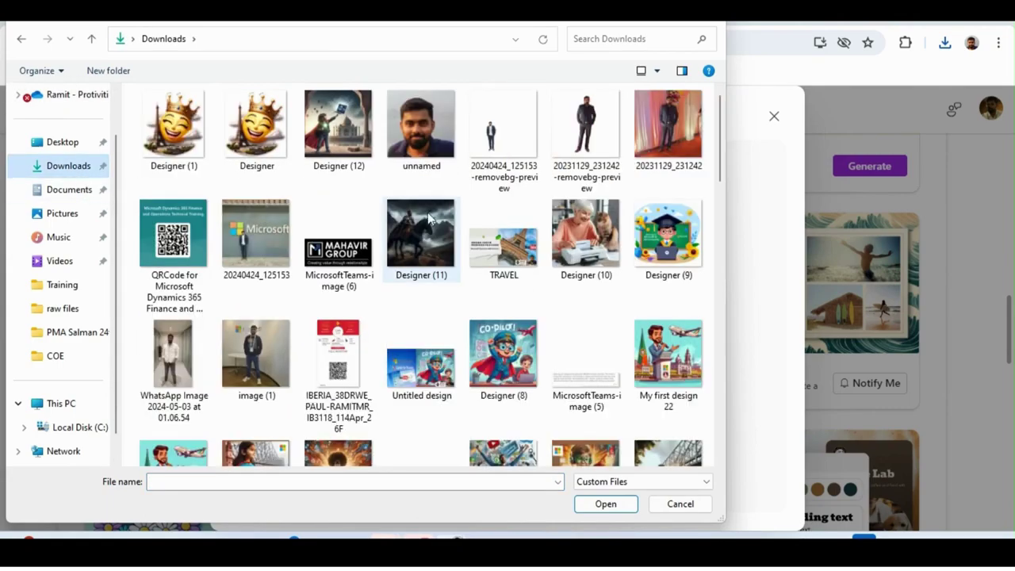
pyautogui.click(275, 335)
pyautogui.click(605, 504)
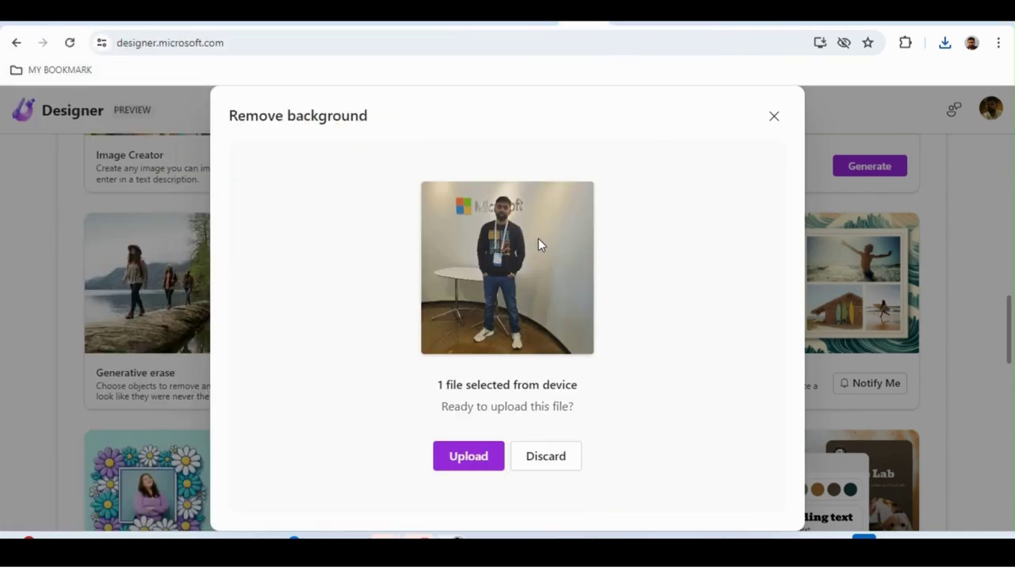
pyautogui.click(477, 465)
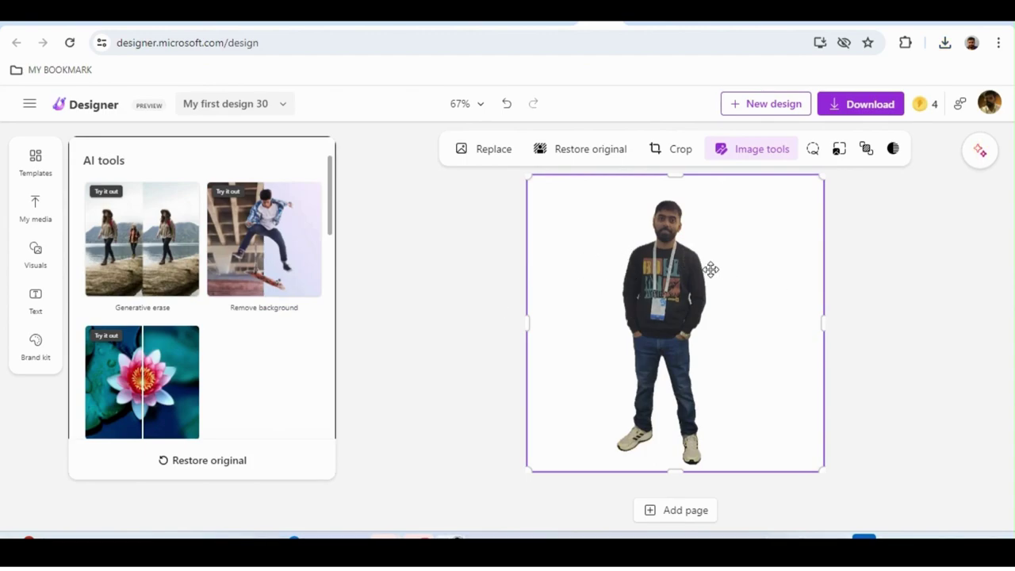
# - Try to paste the cut-out photo onto the PowerPoint slide with the alternative paste option, and finish the photo's crop mode in Designer
pyautogui.doubleClick(695, 327)
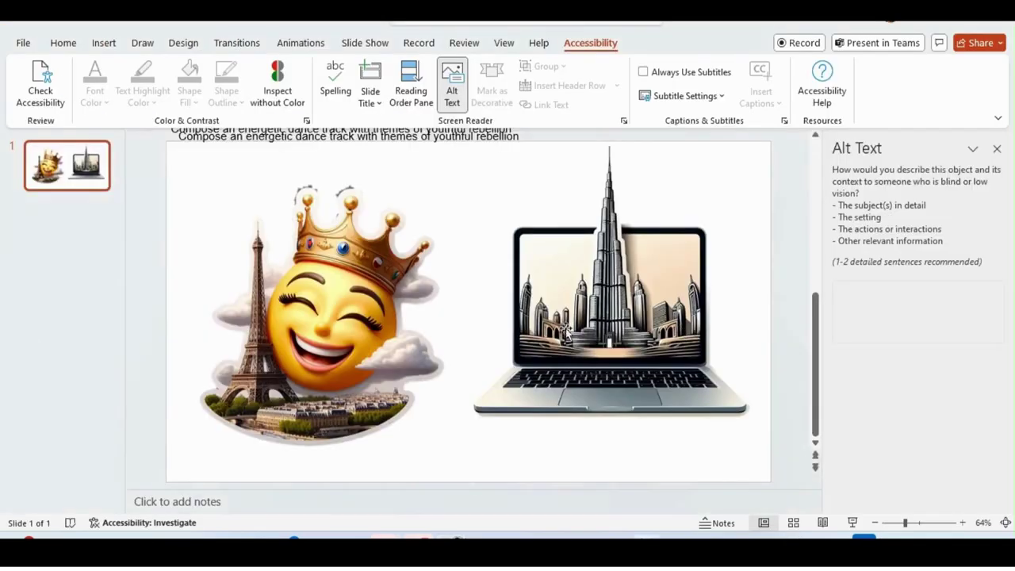
pyautogui.click(506, 146)
pyautogui.click(509, 192)
pyautogui.hotkey('ctrl', 'v')
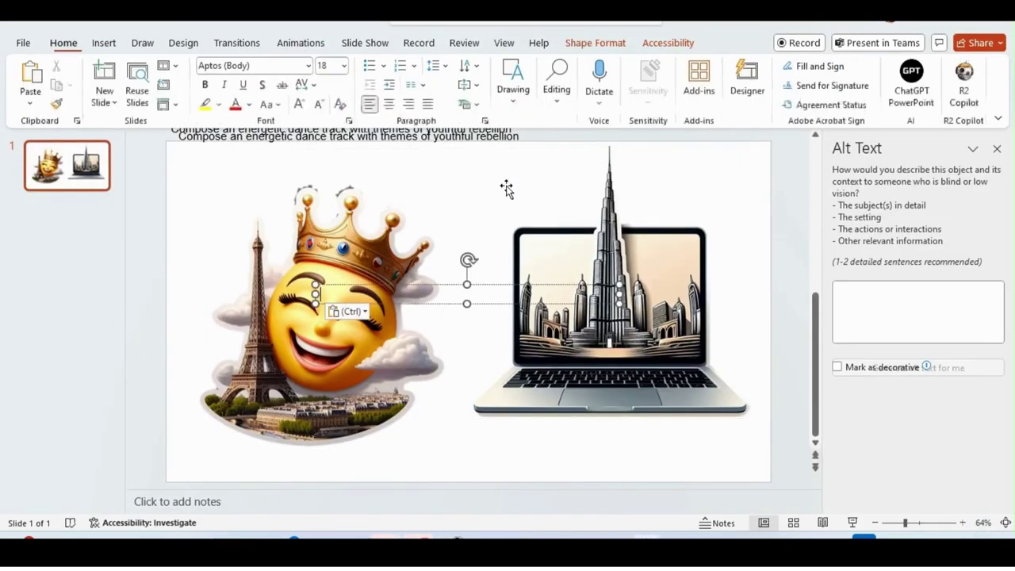
pyautogui.click(362, 312)
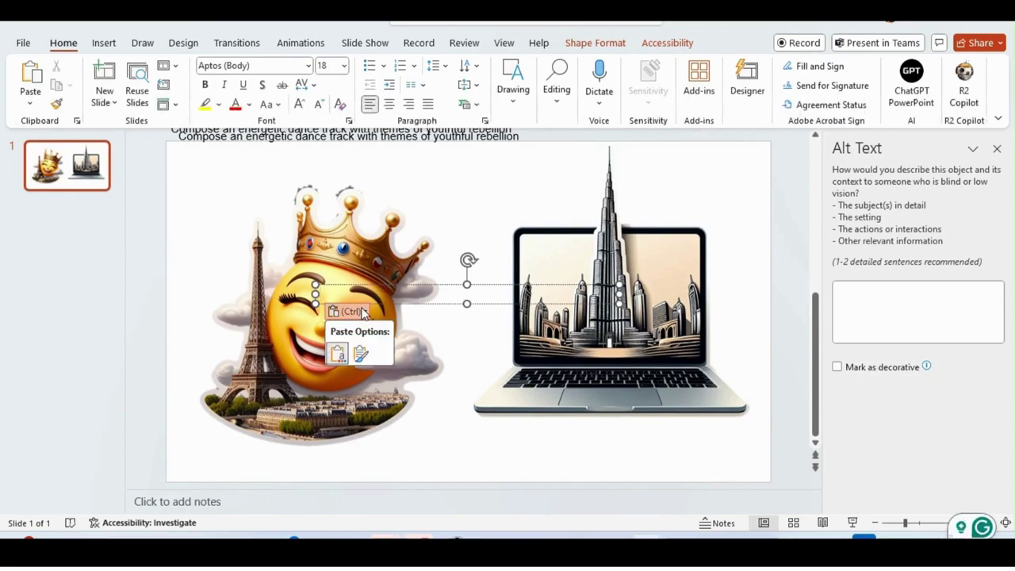
pyautogui.click(361, 355)
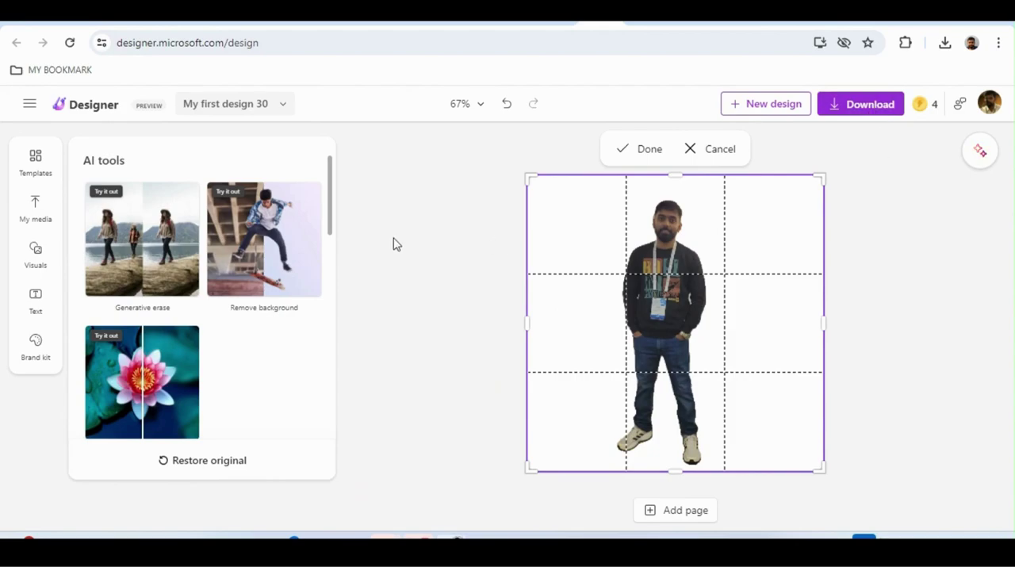
pyautogui.click(650, 150)
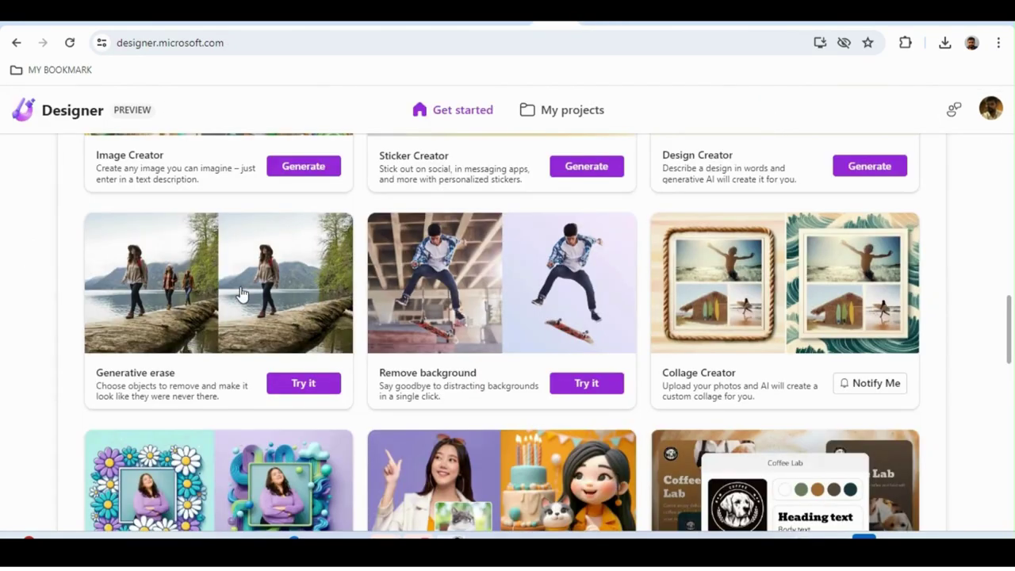
# - Start Generative erase from Designer's Get started page and upload "WhatsApp Image 2024-03-13 at 19.58.14 (2)" from Downloads
pyautogui.click(242, 293)
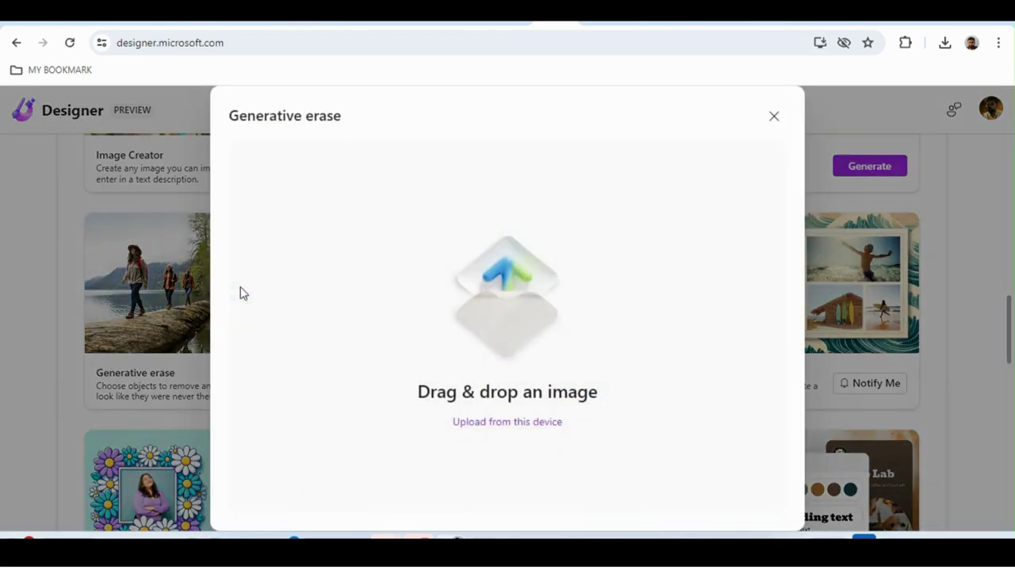
pyautogui.click(508, 425)
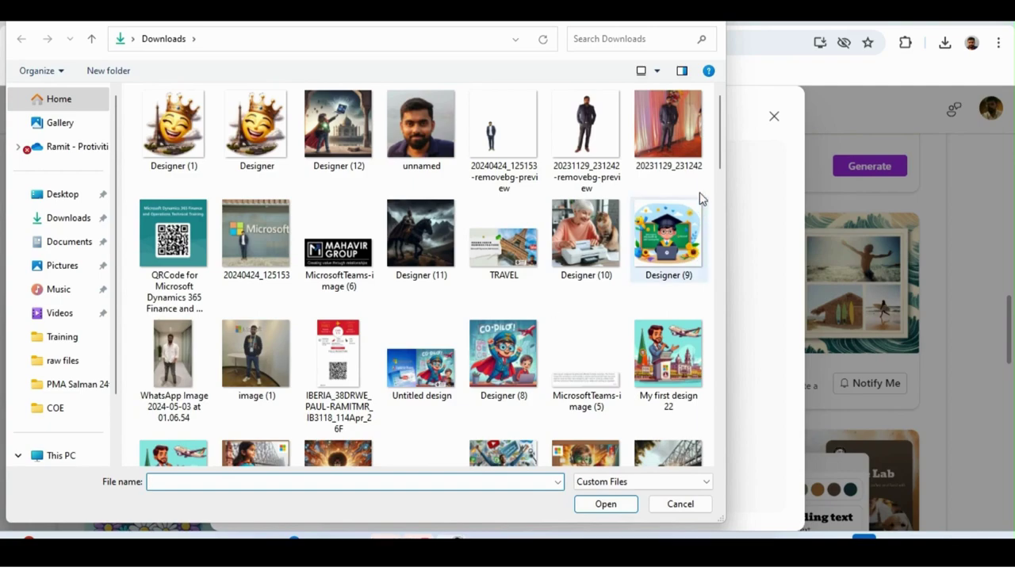
pyautogui.moveTo(718, 146); pyautogui.dragTo(708, 199)
pyautogui.click(162, 333)
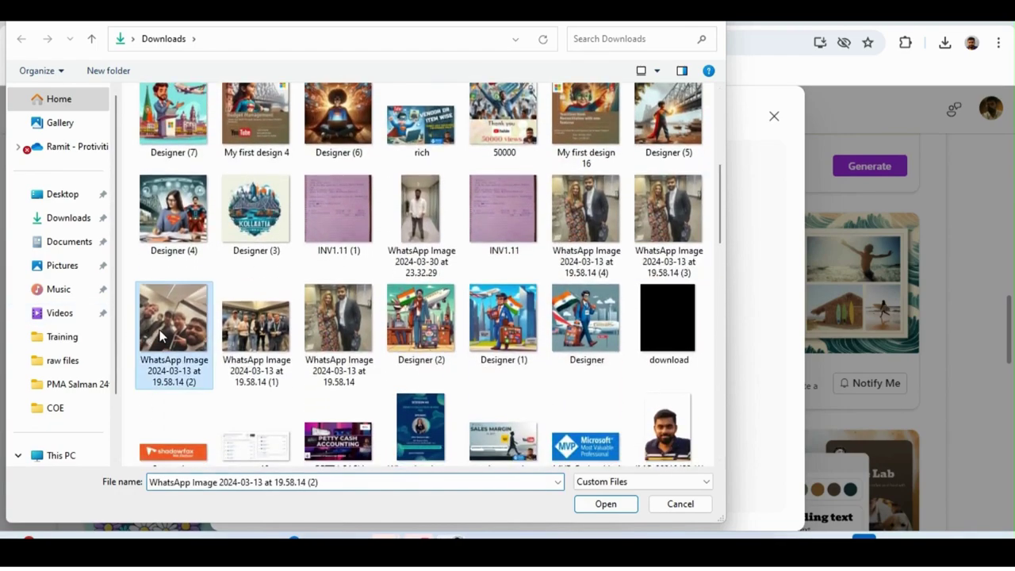
pyautogui.click(602, 505)
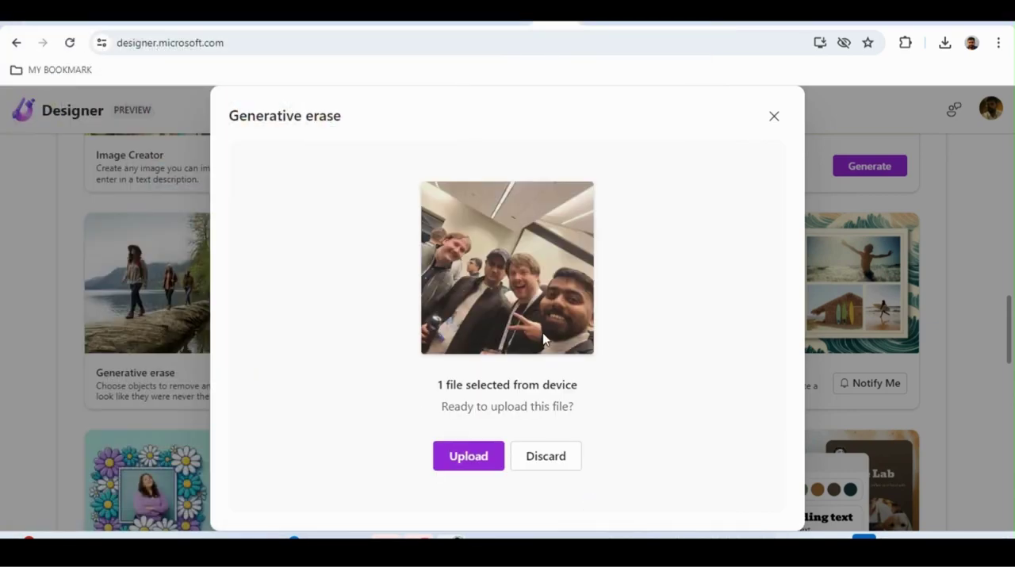
pyautogui.click(486, 461)
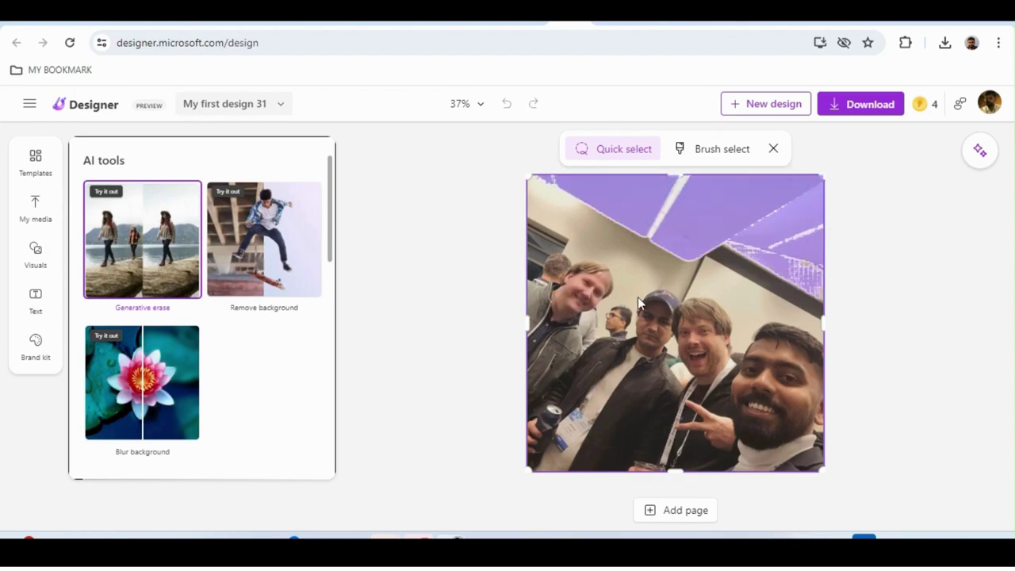
# - Quick-select the small face in the background beside the man in the cap and erase it from the group photo
pyautogui.click(625, 317)
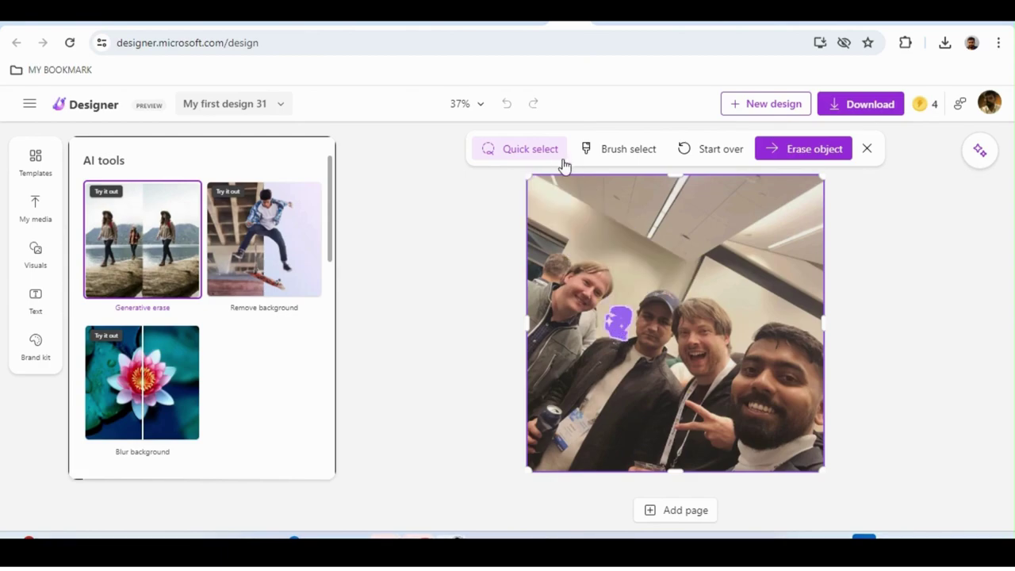
pyautogui.click(801, 153)
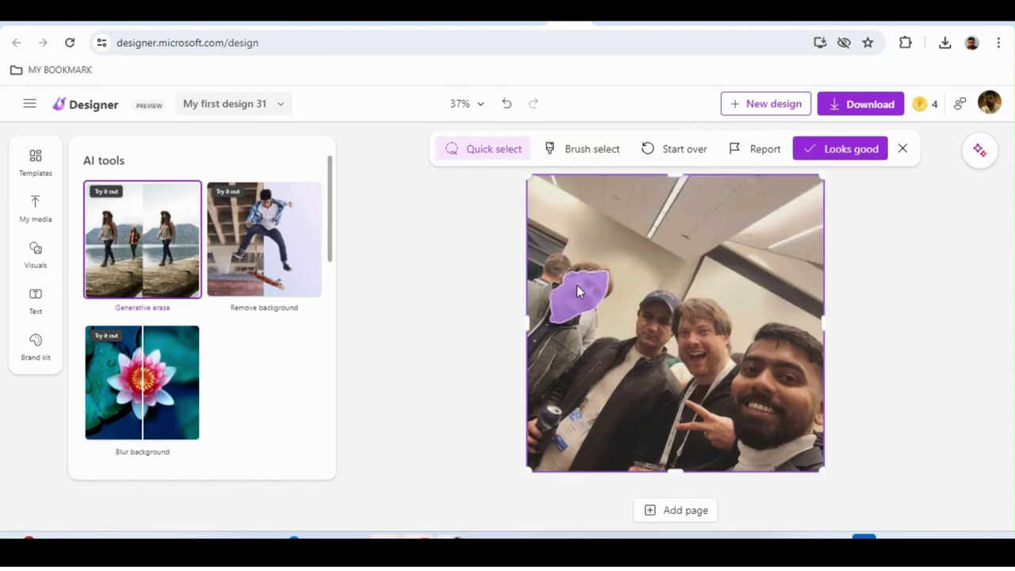
pyautogui.click(577, 285)
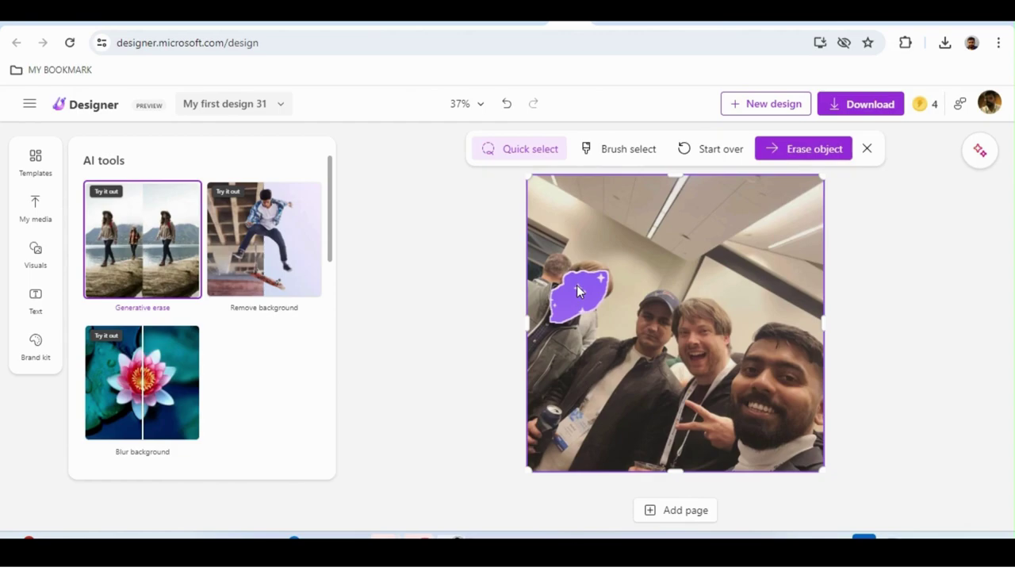
pyautogui.click(655, 326)
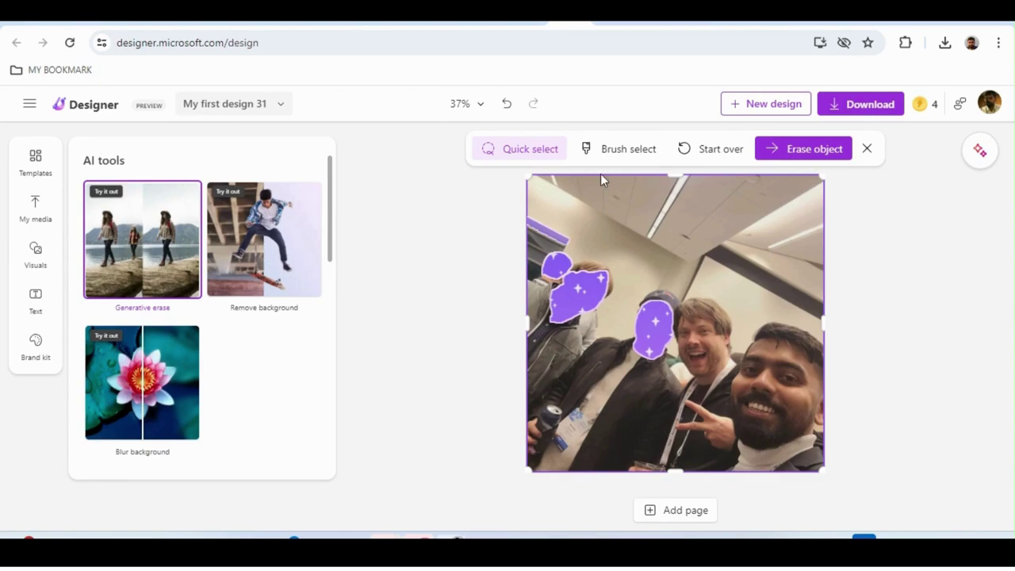
pyautogui.click(709, 164)
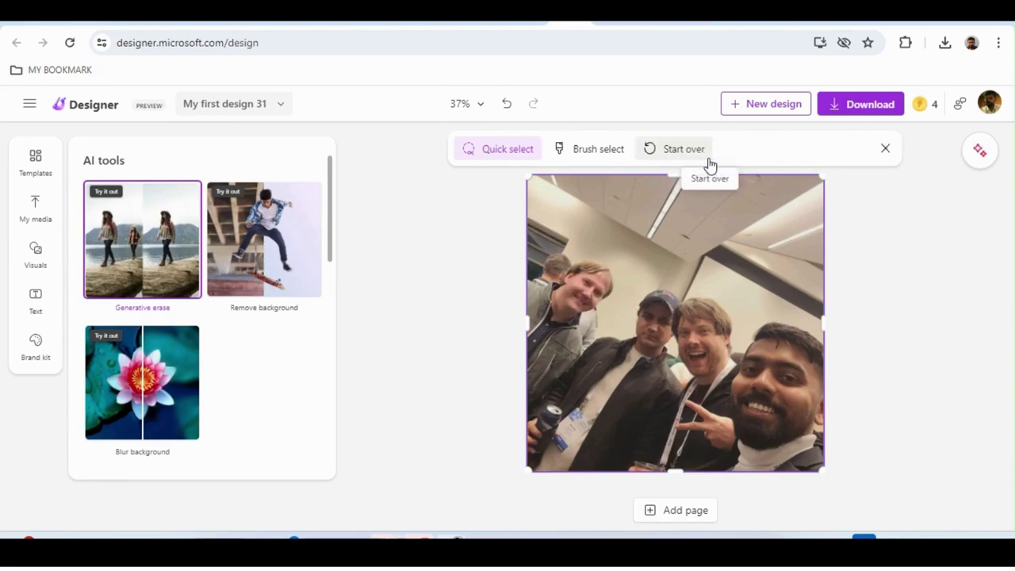
# - Quick-select and erase the head behind the leftmost man, and change the selection mode to Brush select
pyautogui.click(555, 269)
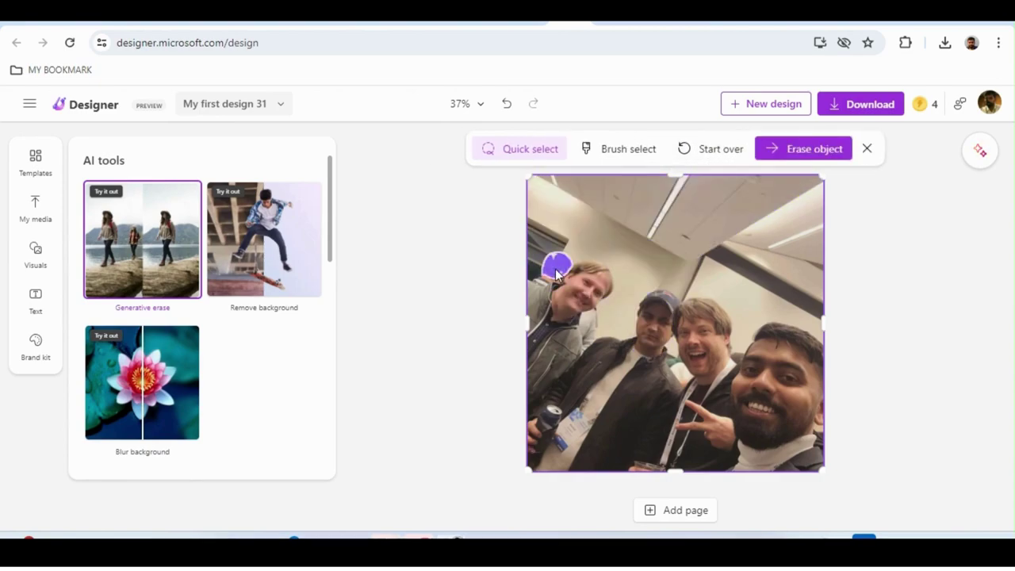
pyautogui.click(797, 155)
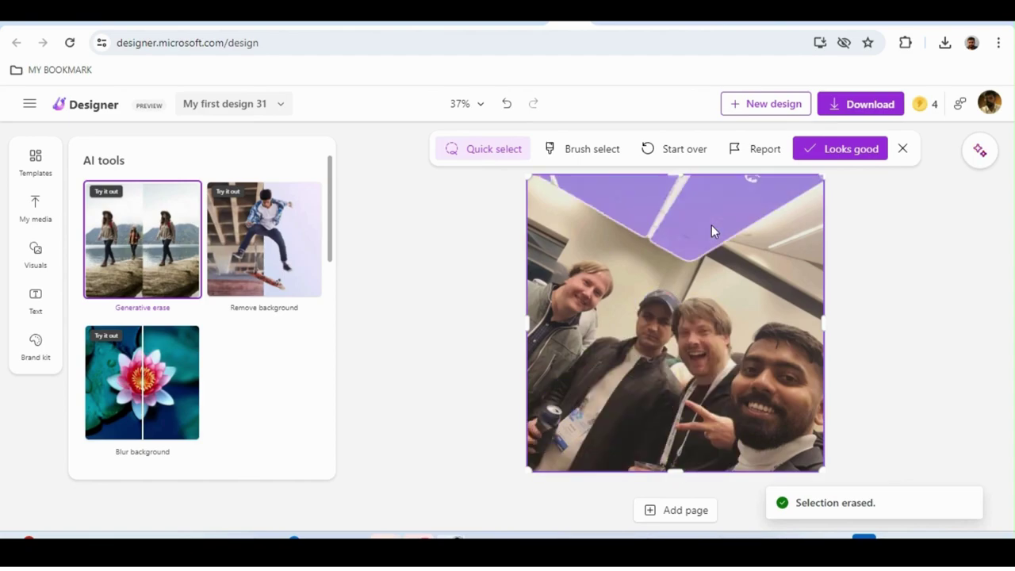
pyautogui.click(591, 150)
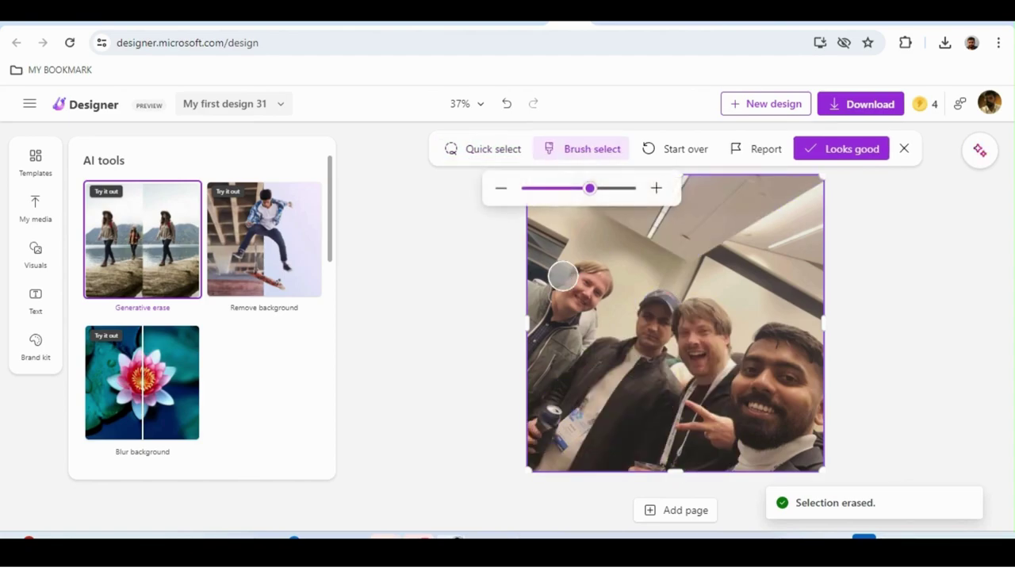
# - Brush-select the leftmost man in the group photo from head to waist and erase him
pyautogui.moveTo(562, 275)
pyautogui.mouseDown()
pyautogui.moveTo(586, 327)
pyautogui.moveTo(559, 283)
pyautogui.moveTo(537, 297)
pyautogui.moveTo(530, 360)
pyautogui.moveTo(578, 317)
pyautogui.moveTo(635, 314)
pyautogui.moveTo(634, 329)
pyautogui.moveTo(545, 385)
pyautogui.moveTo(550, 431)
pyautogui.moveTo(619, 380)
pyautogui.mouseUp()
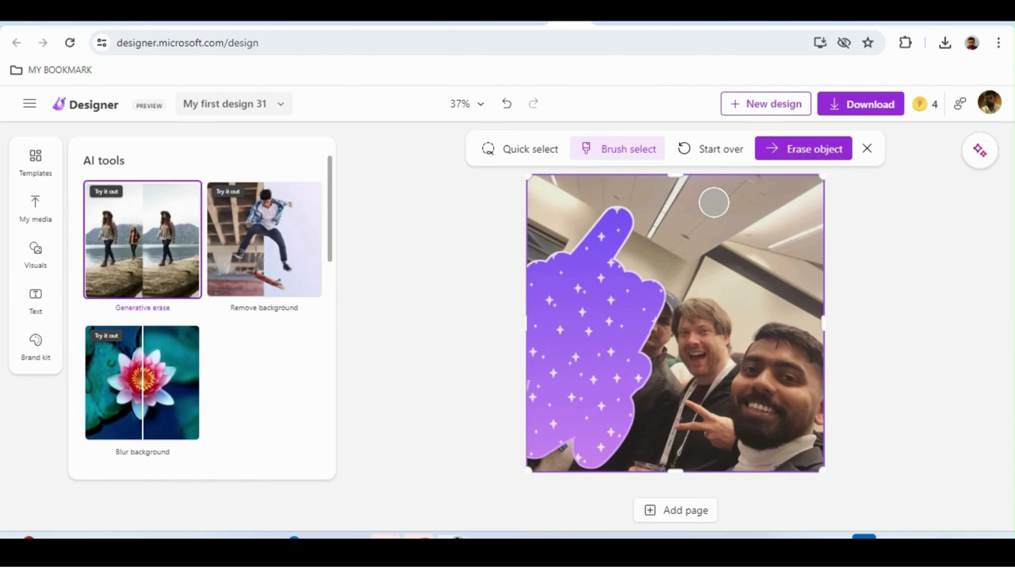
pyautogui.click(634, 161)
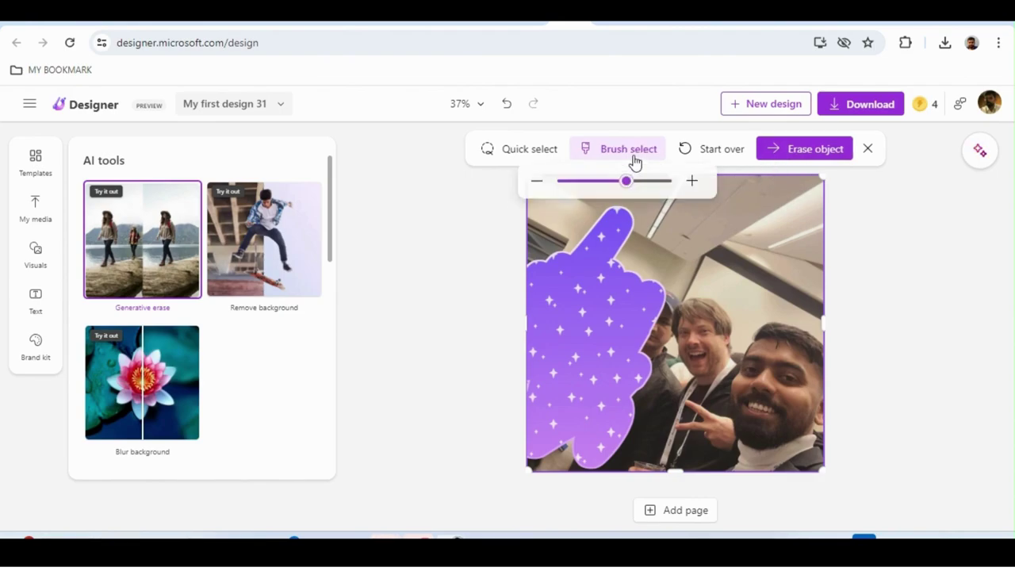
pyautogui.click(791, 154)
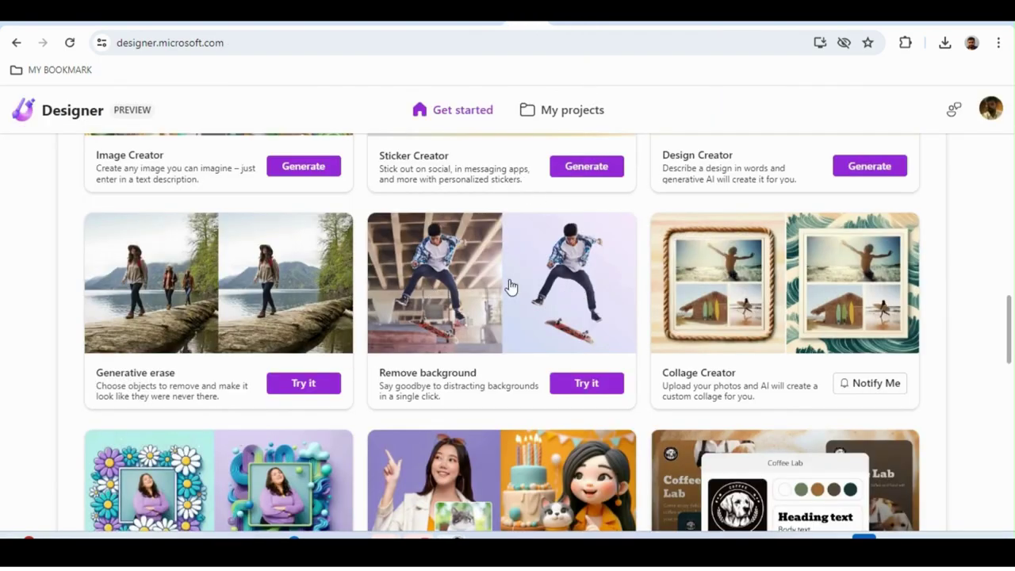
pyautogui.scroll(-3, 1008, 353)
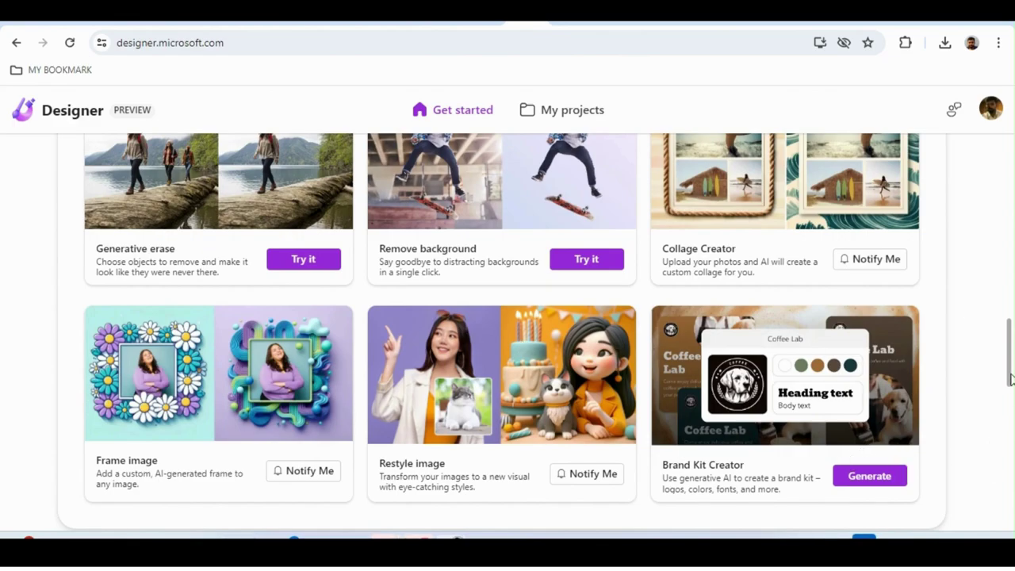
pyautogui.moveTo(1010, 377)
pyautogui.mouseDown()
pyautogui.moveTo(1006, 426)
pyautogui.moveTo(1010, 373)
pyautogui.mouseUp()
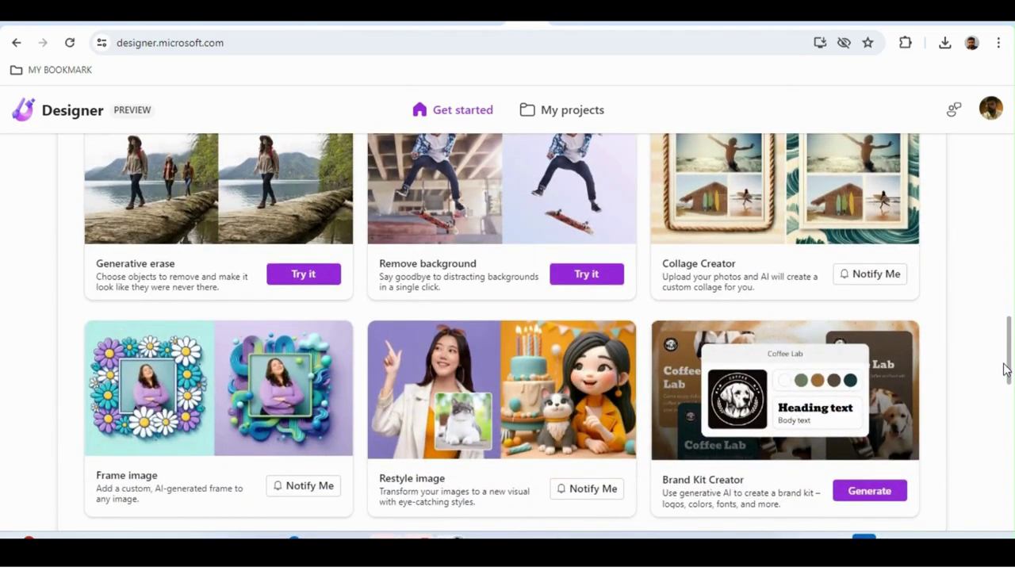
pyautogui.moveTo(1007, 370); pyautogui.dragTo(1012, 317)
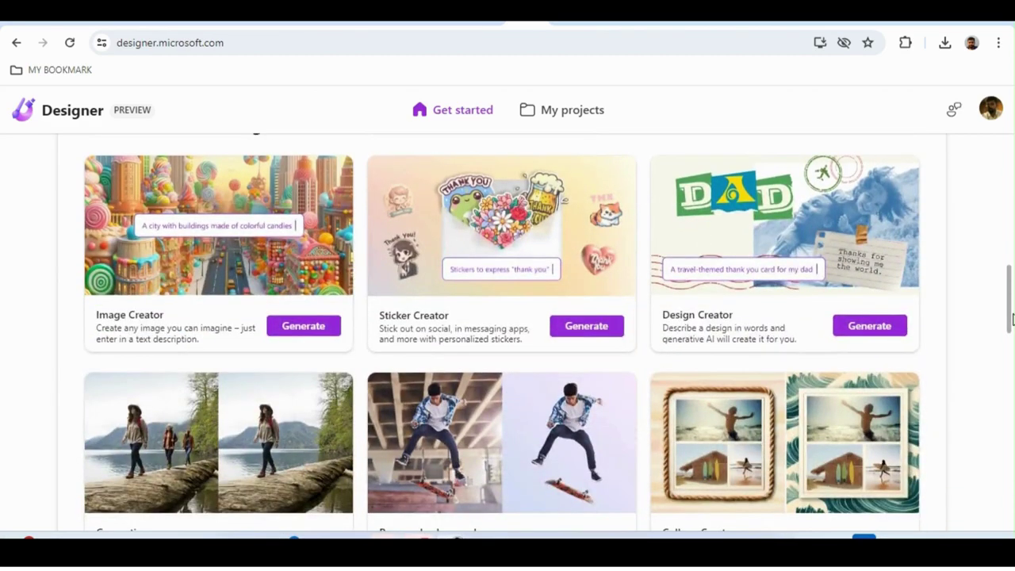